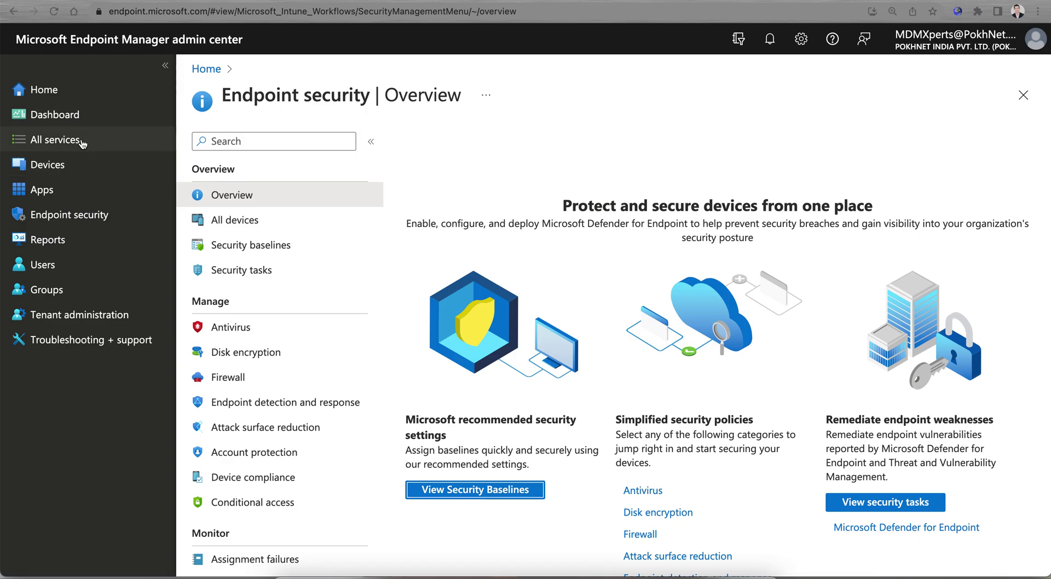
Open Devices | Overview, which shows 0 Intune enrolled devices on every platform.
click(66, 166)
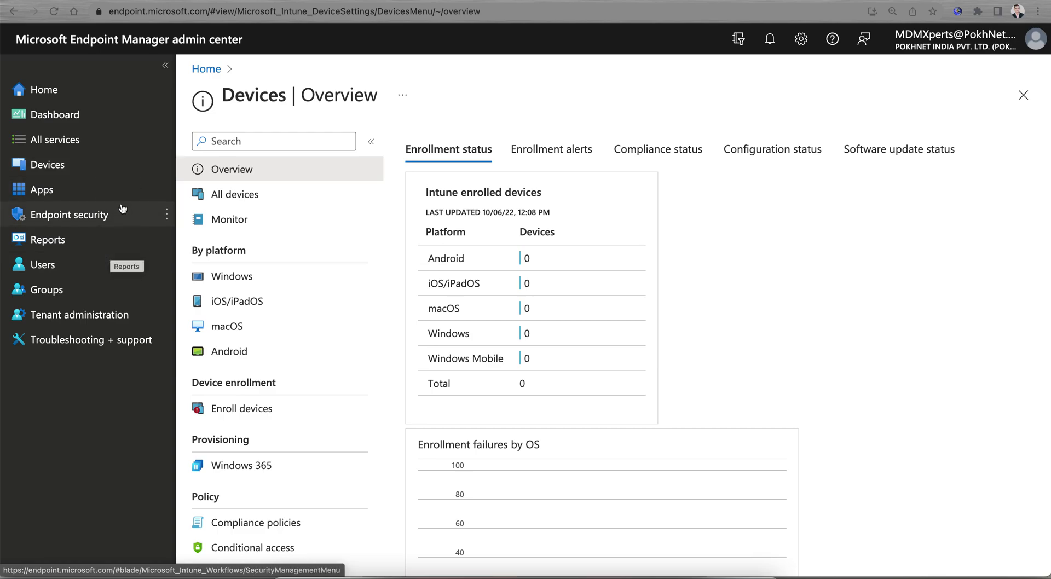
Go to Endpoint security > Disk encryption and start a new policy with Create Policy.
click(91, 219)
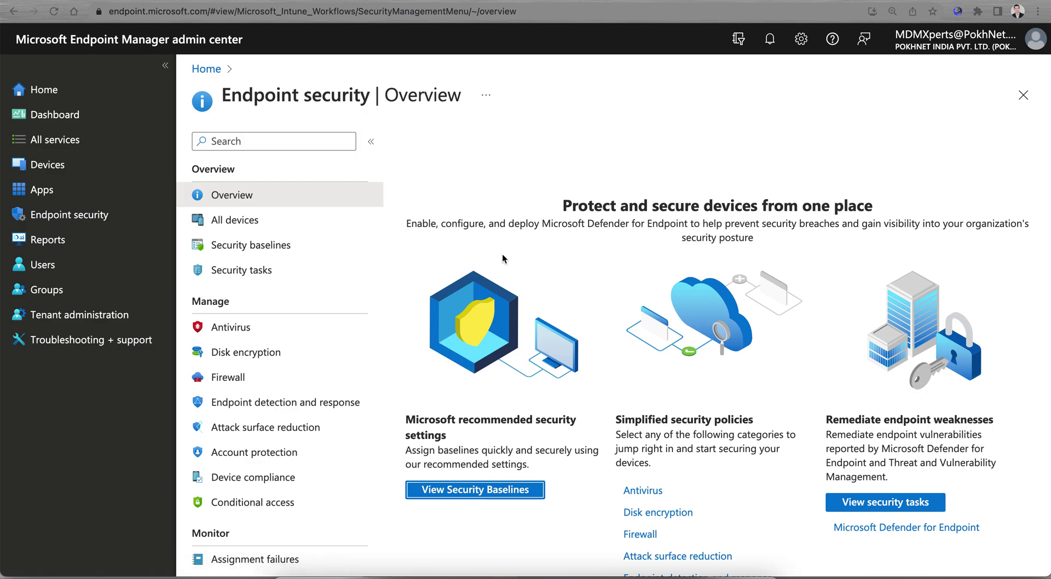
click(303, 353)
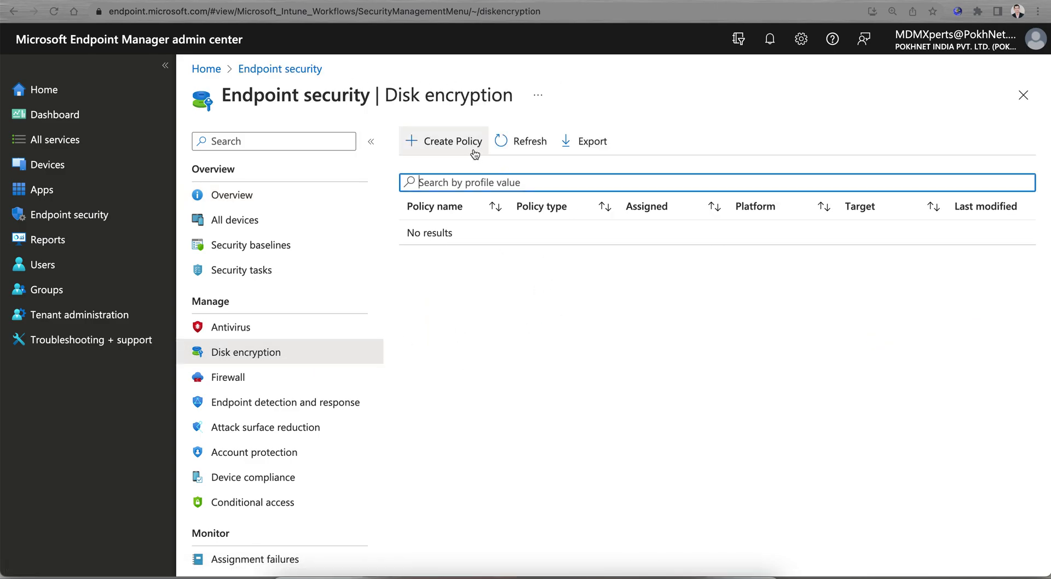
click(474, 153)
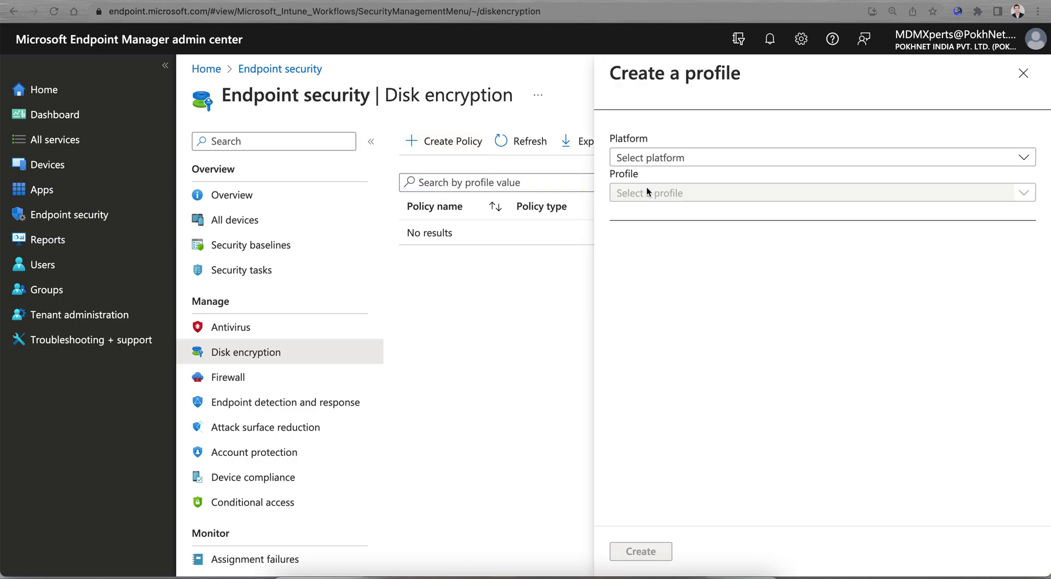
Choose Windows 10 and later as the platform and BitLocker as the profile type.
click(701, 165)
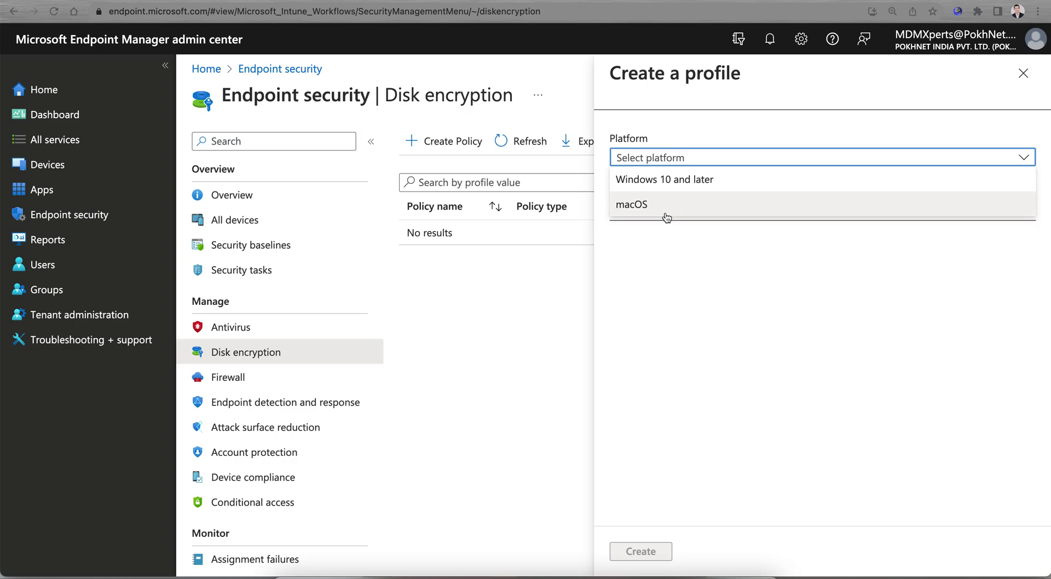
click(688, 183)
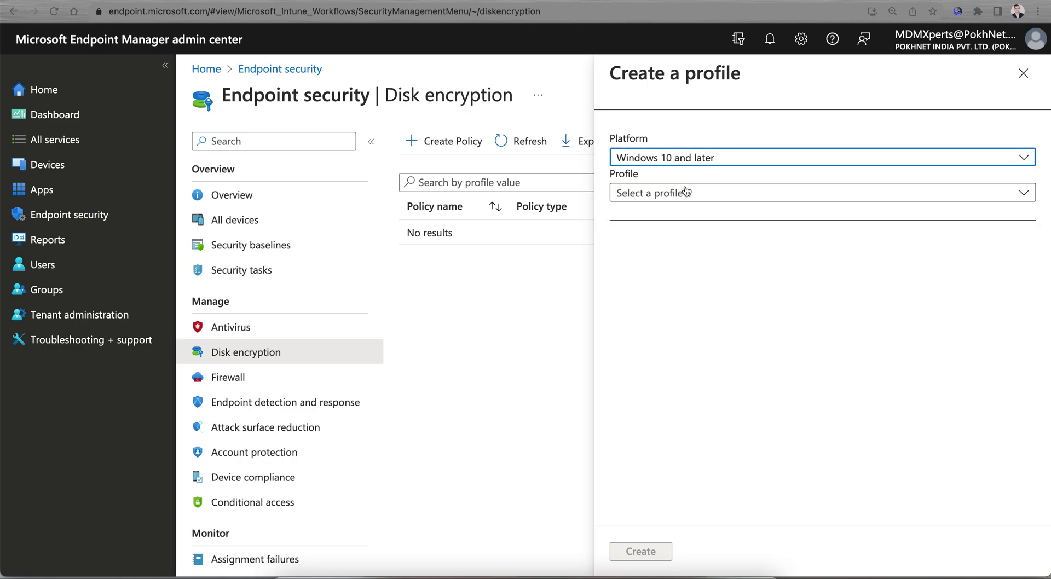
click(693, 196)
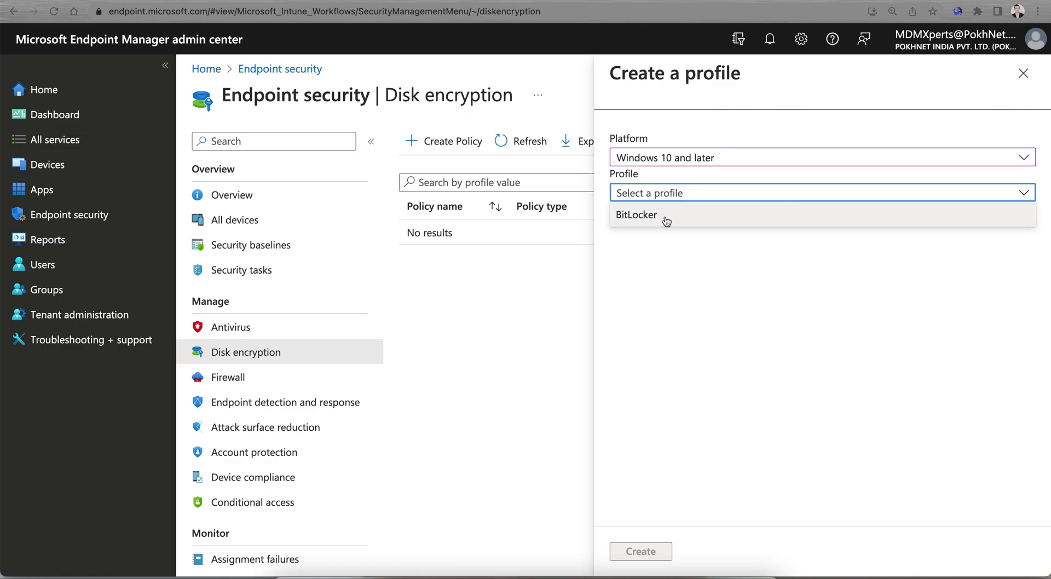
click(666, 218)
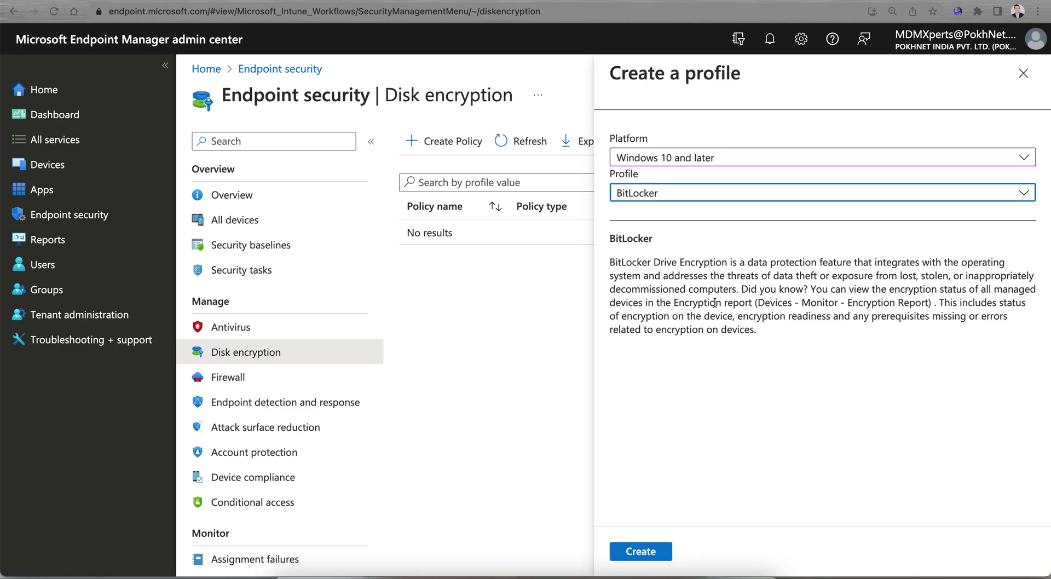
Read through the BitLocker profile description, then create the profile and begin entering its name.
drag(614, 262, 761, 262)
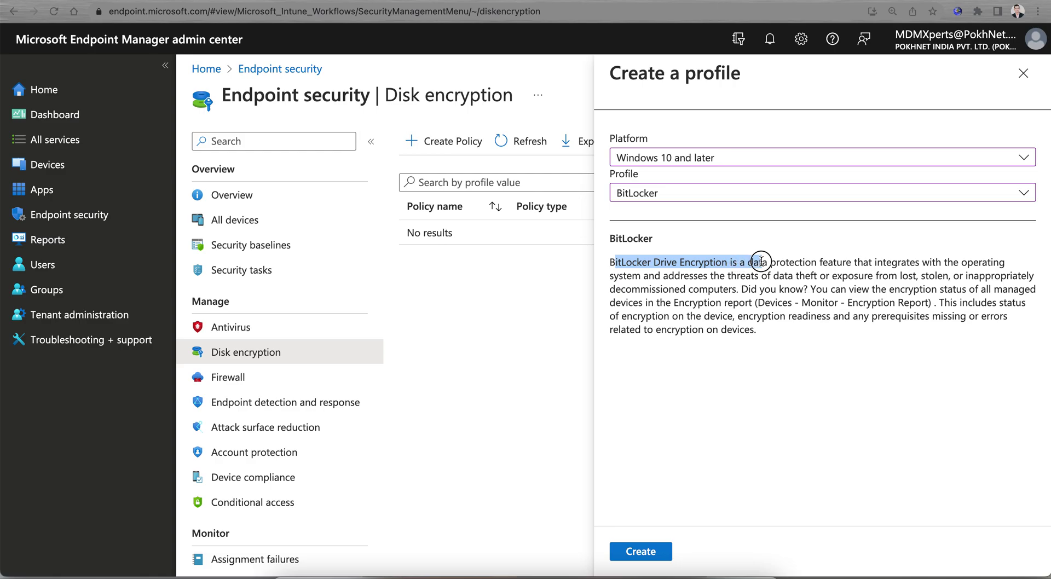
click(784, 266)
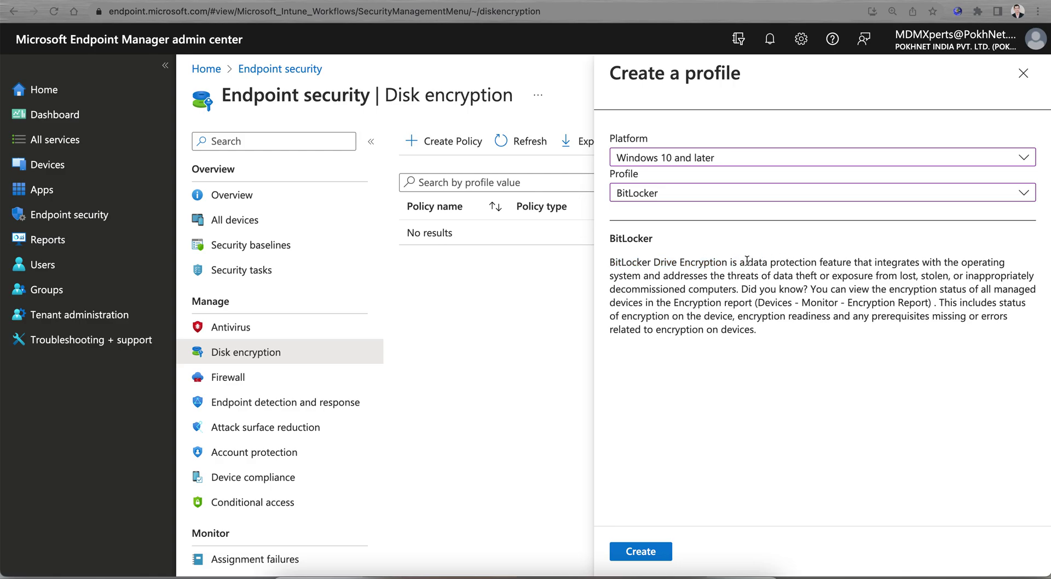
drag(748, 262, 889, 272)
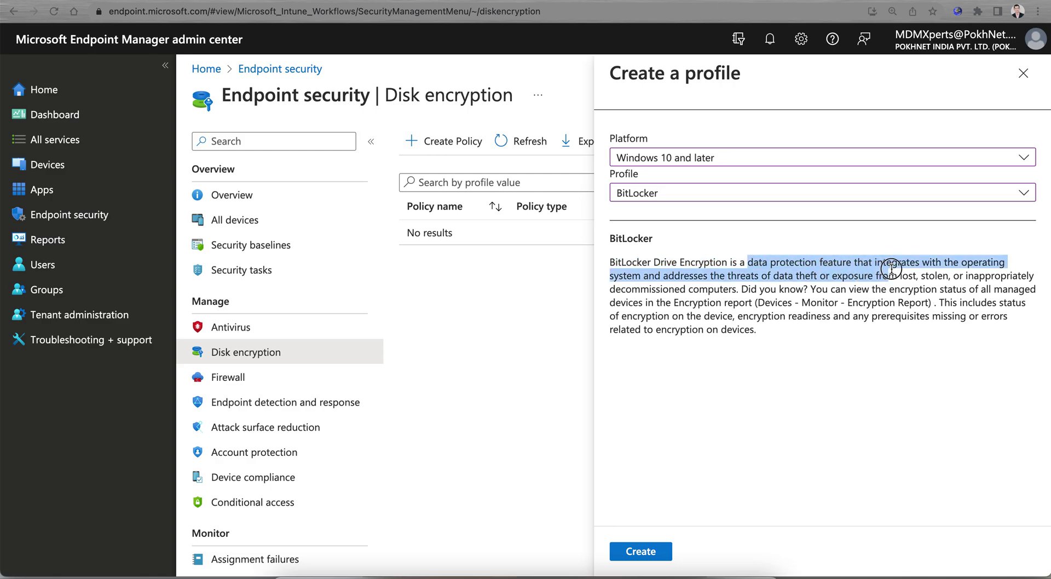
click(883, 312)
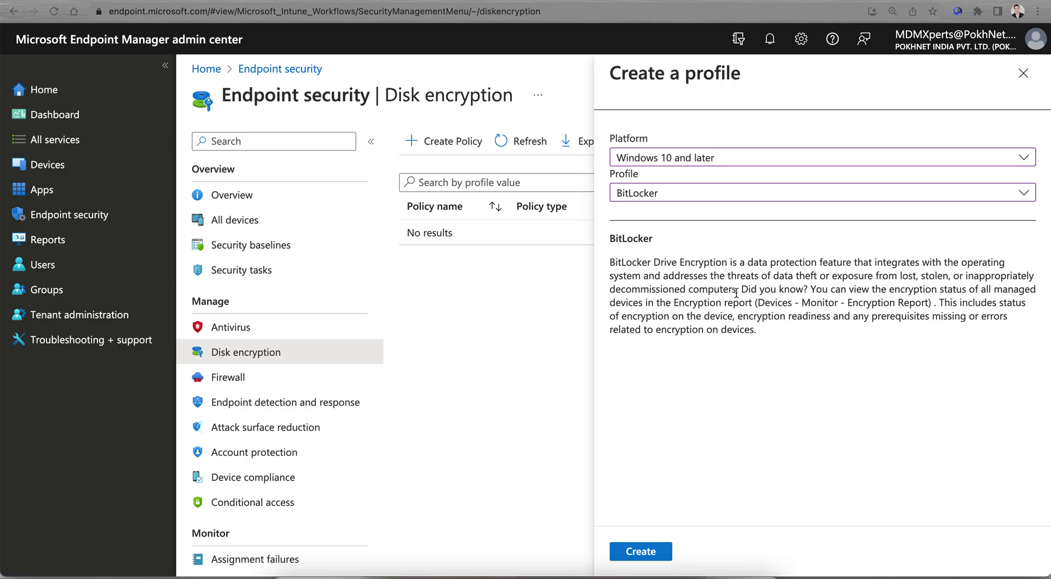
drag(737, 289, 664, 288)
click(832, 300)
drag(815, 289, 968, 301)
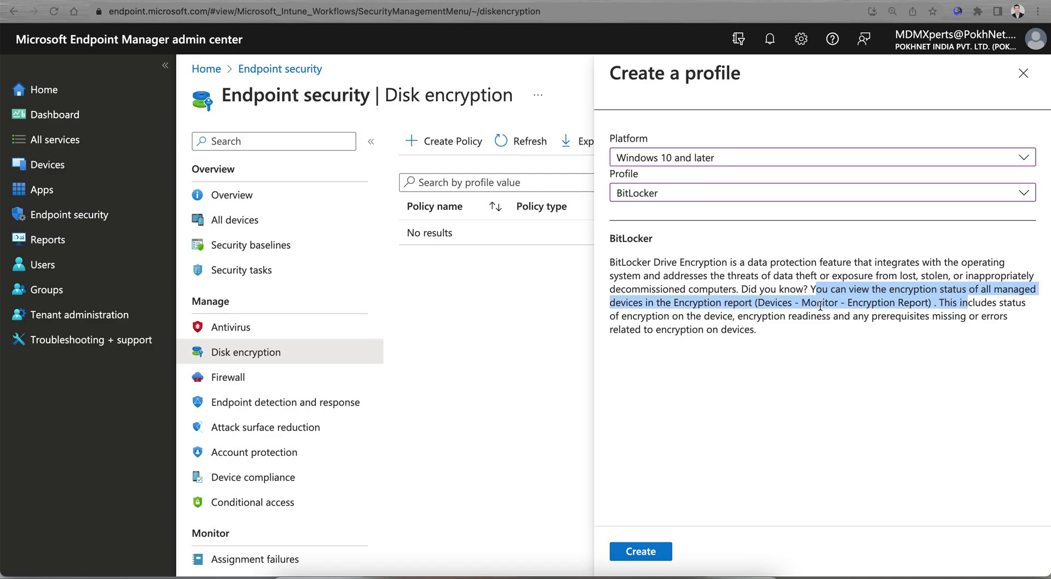
click(829, 359)
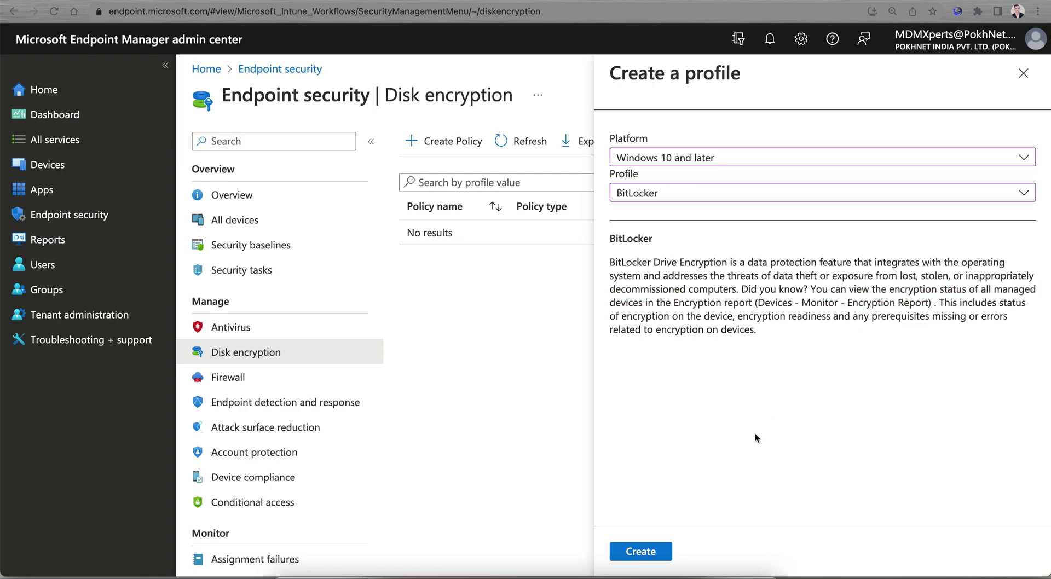
click(646, 554)
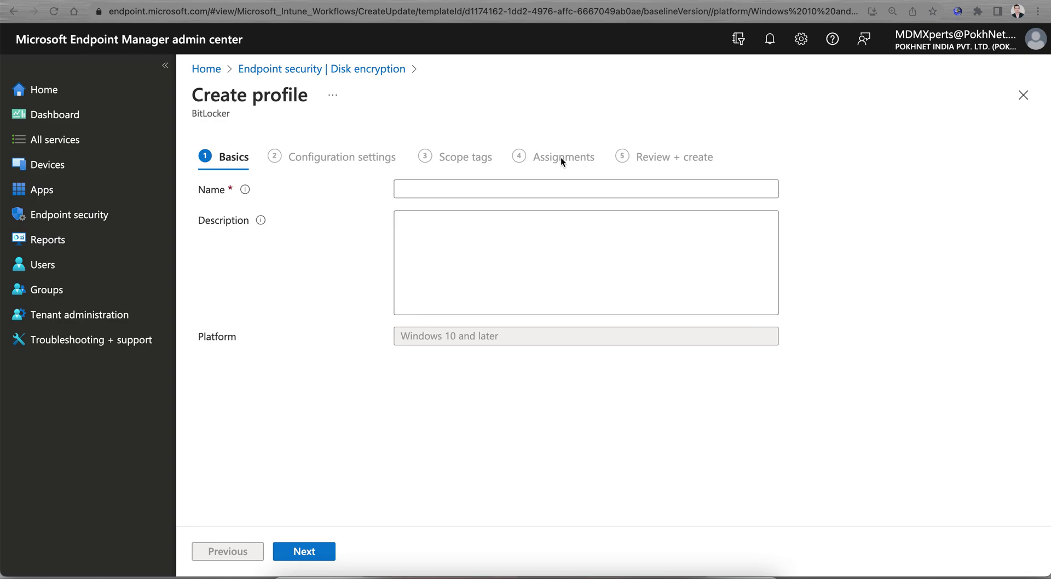
click(492, 186)
Name the profile 'Windows - Bitlocker Encryption Policy' and continue to Configuration settings.
text(Bi)
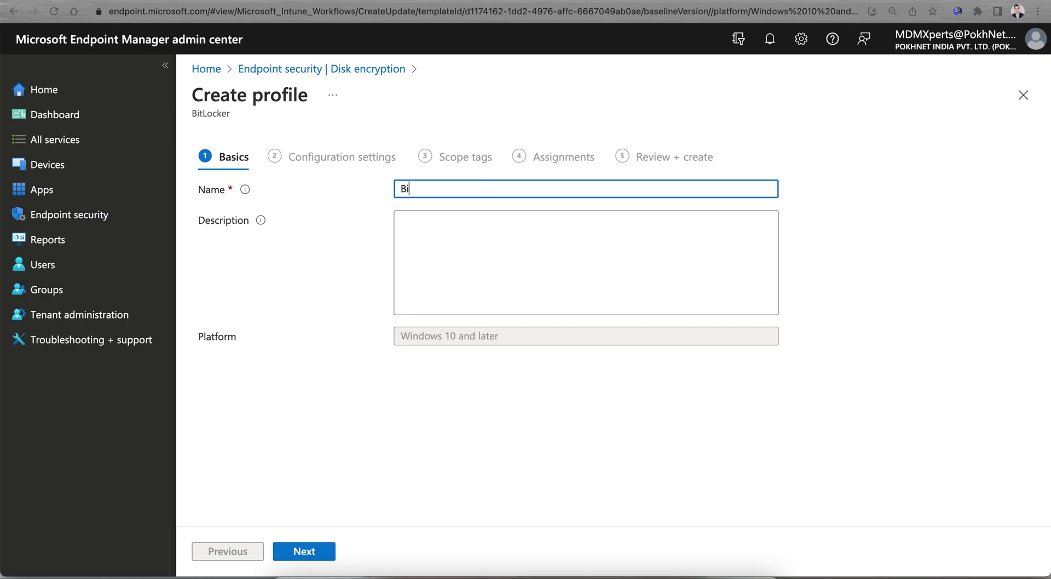
key(BackSpace)
key(BackSpace)
text(WIN)
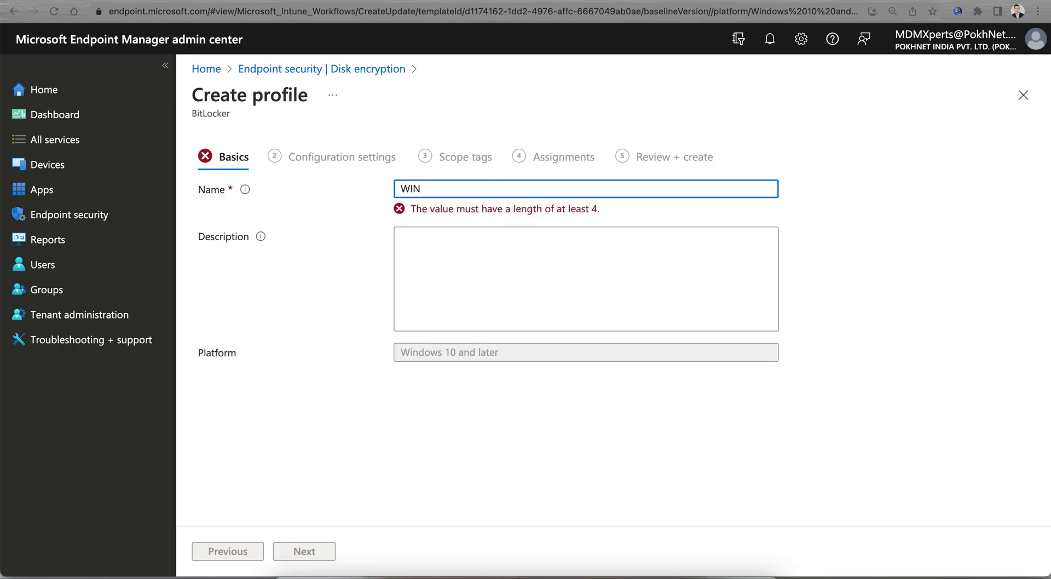
key(BackSpace)
key(BackSpace)
text(indows - Bitlock)
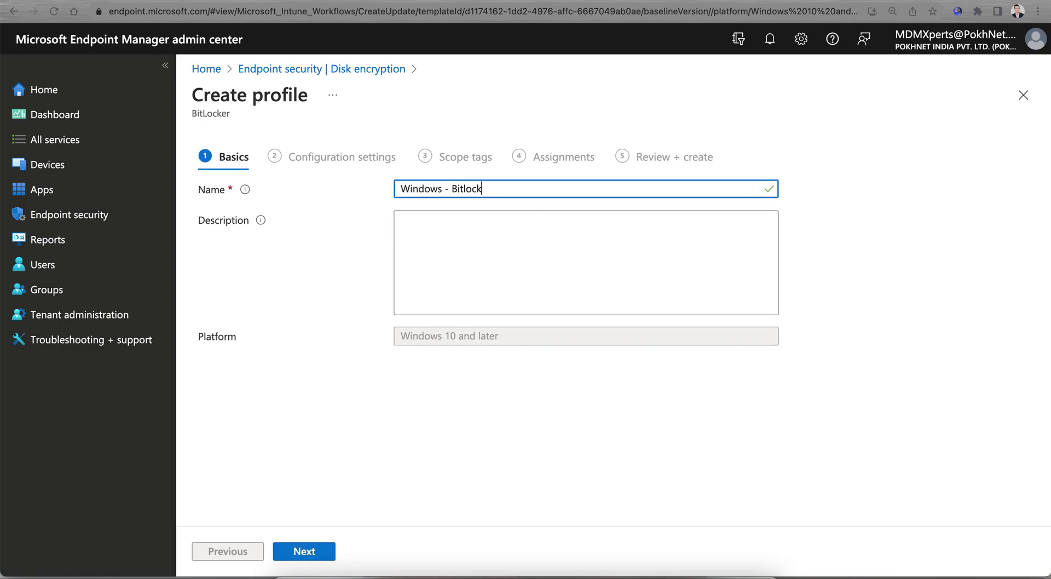
text(er Encryption Policy)
click(333, 545)
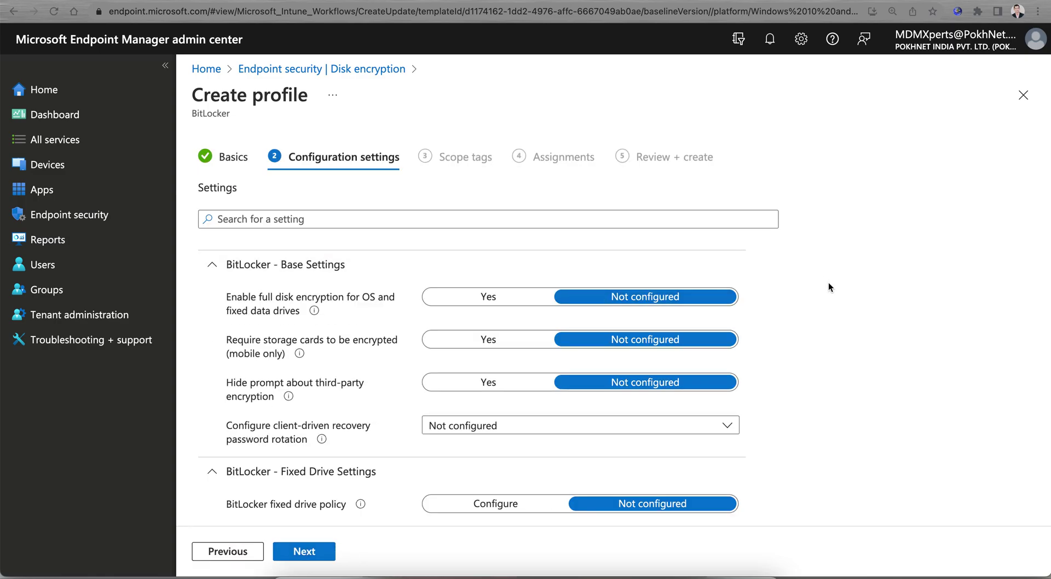
Set full disk encryption for OS and fixed data drives to Yes and fixed drive policy to Configure.
scroll(829, 282, down, 2)
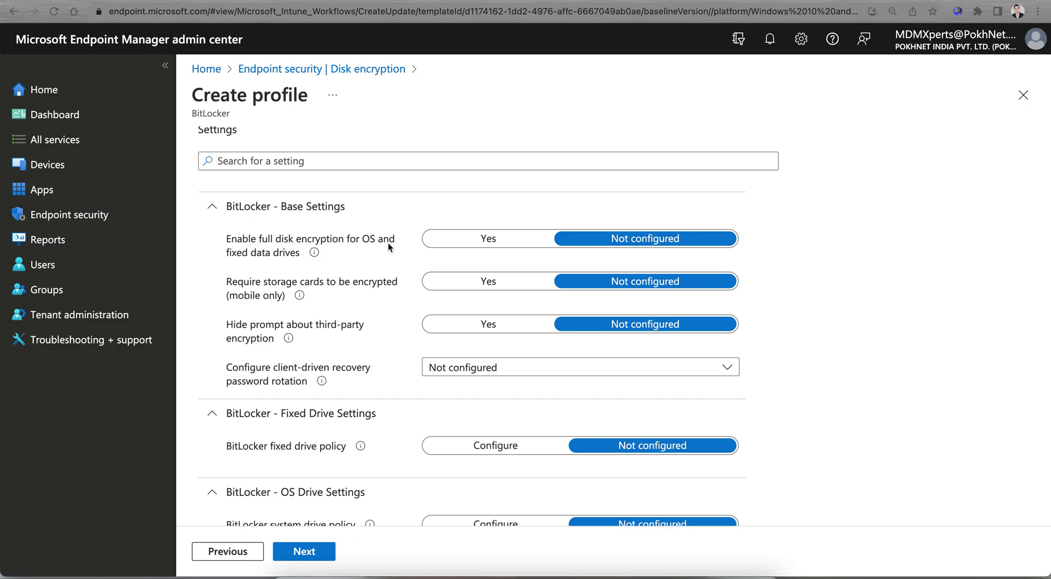
click(461, 245)
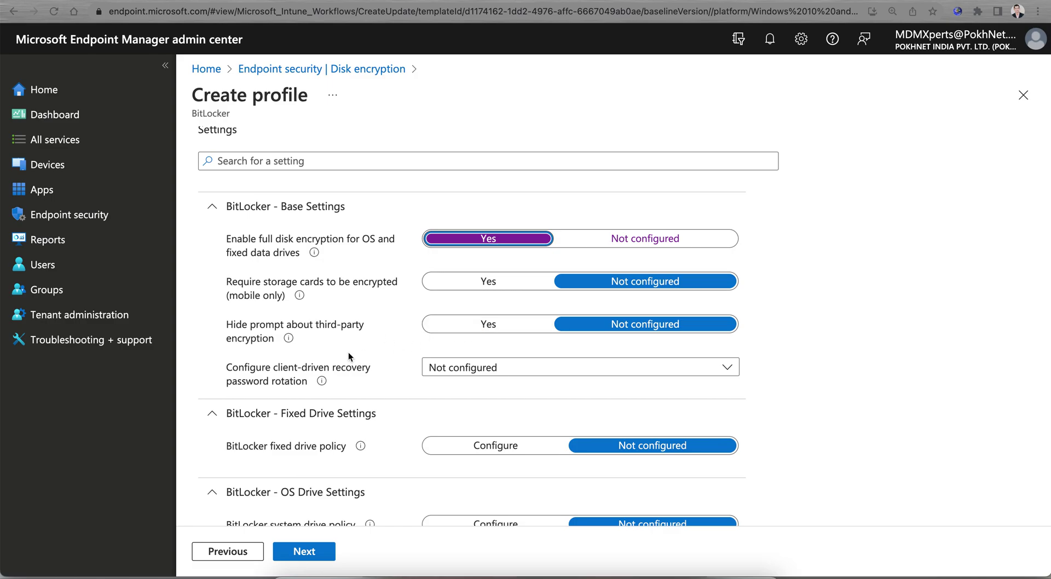
scroll(389, 356, down, 3)
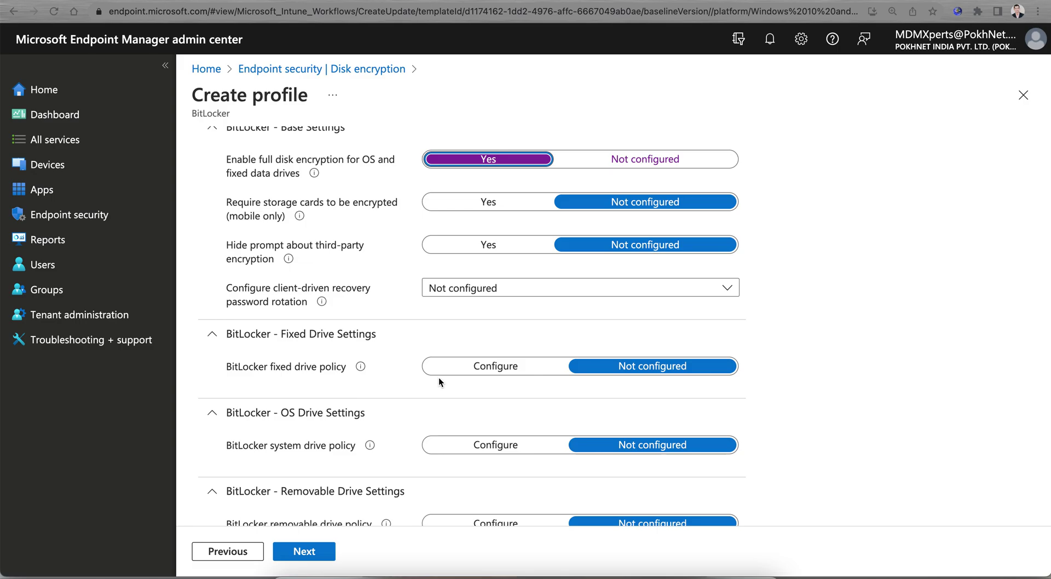
click(464, 374)
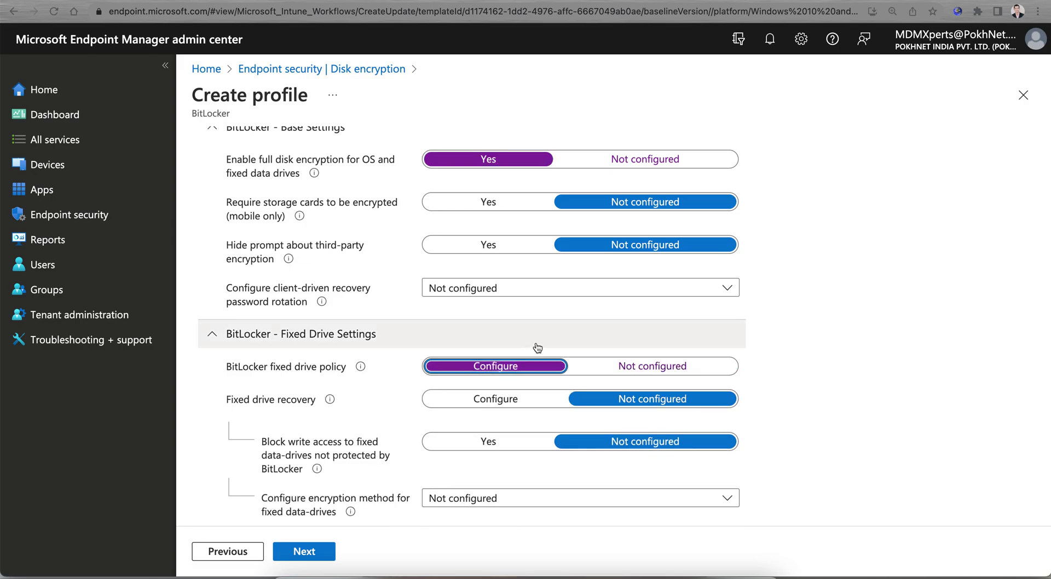
Turn on fixed drive recovery with recovery key file Required and 'Password and key' as the package.
scroll(538, 348, down, 2)
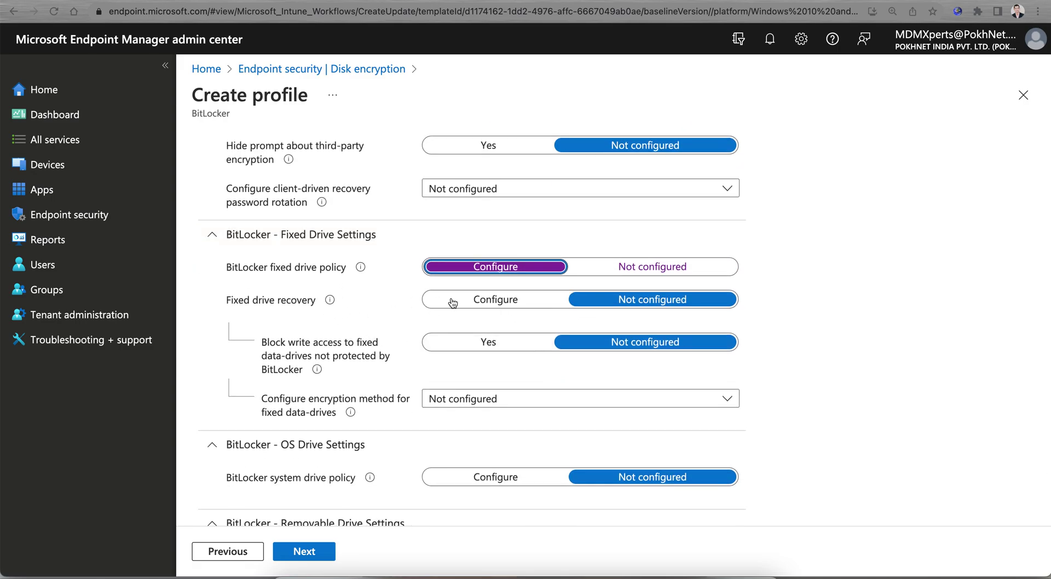
click(486, 305)
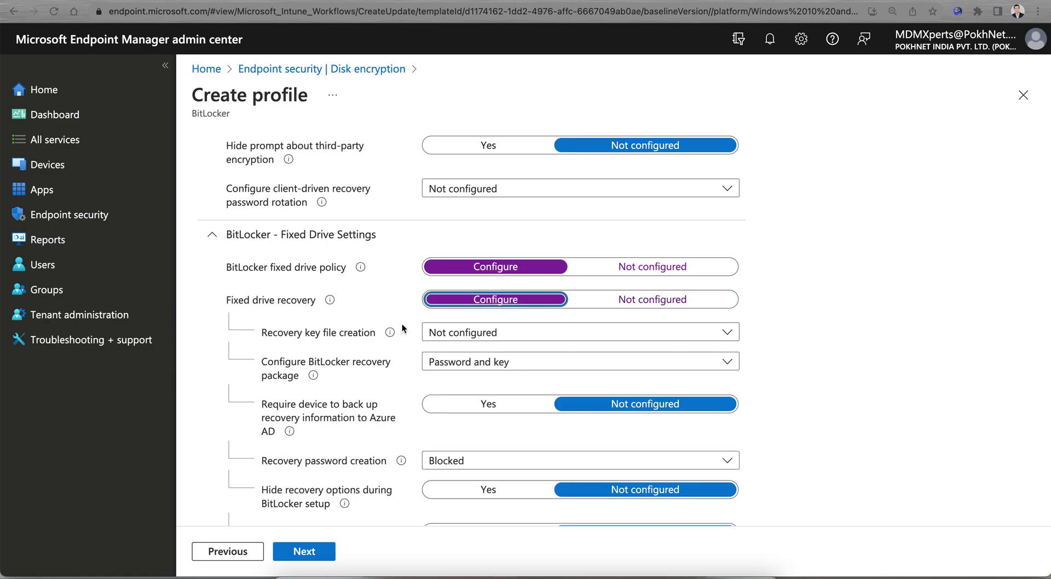
click(509, 335)
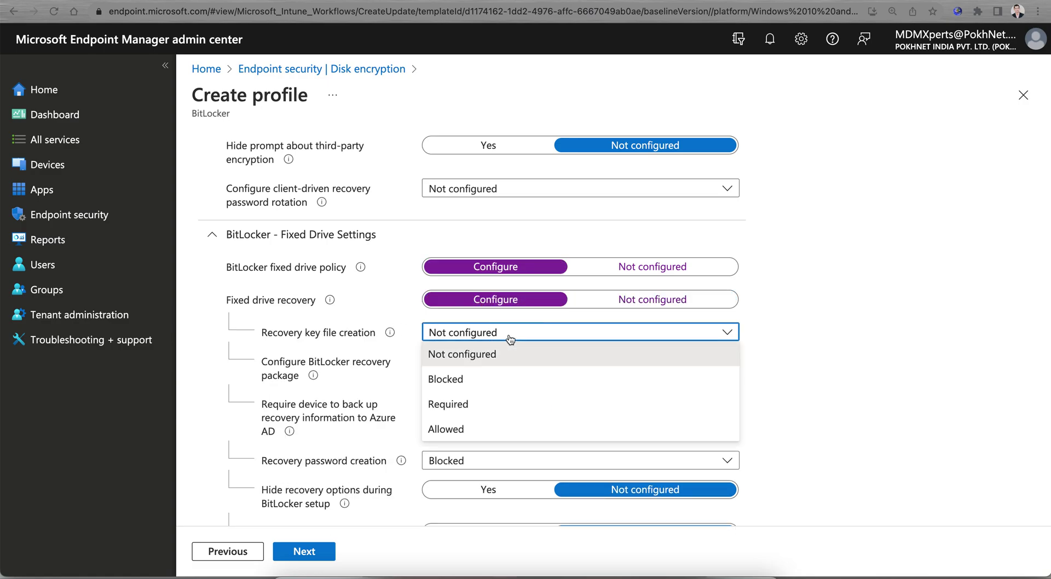
click(476, 409)
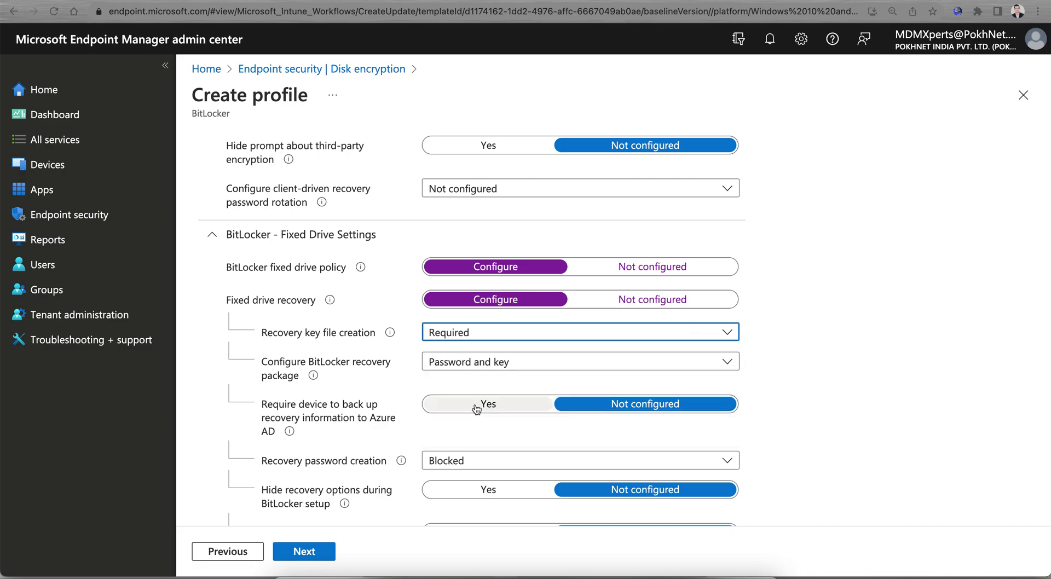
click(501, 366)
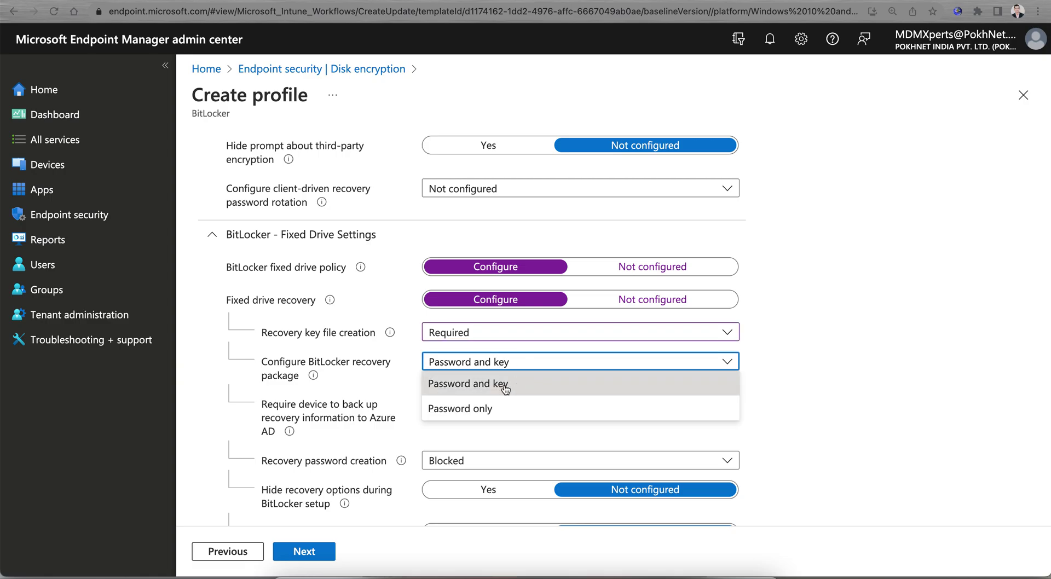
click(505, 388)
Require backing up recovery information to Azure AD and make recovery password creation Required.
scroll(534, 375, down, 2)
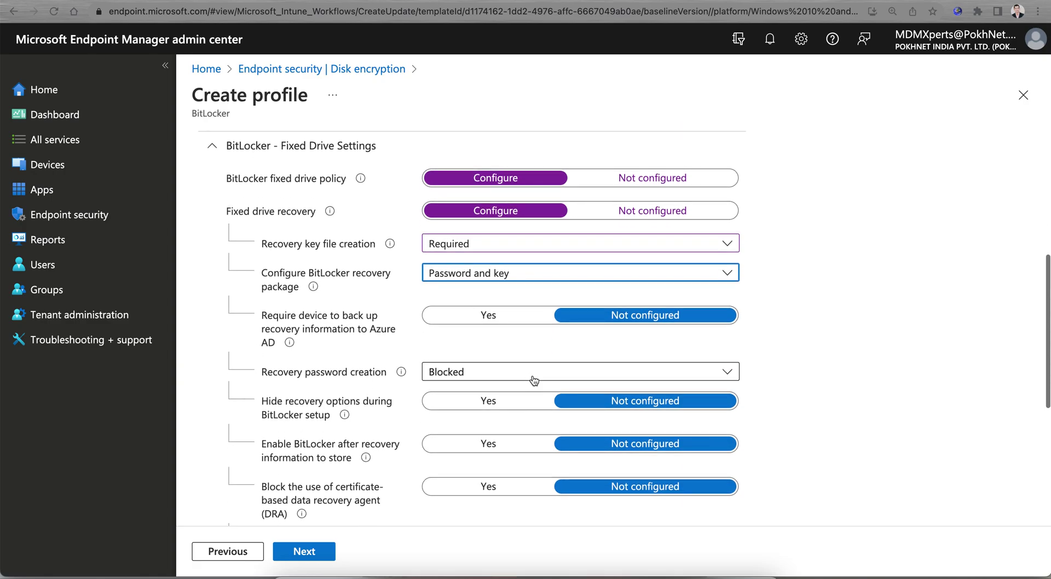
drag(274, 319, 383, 327)
click(420, 334)
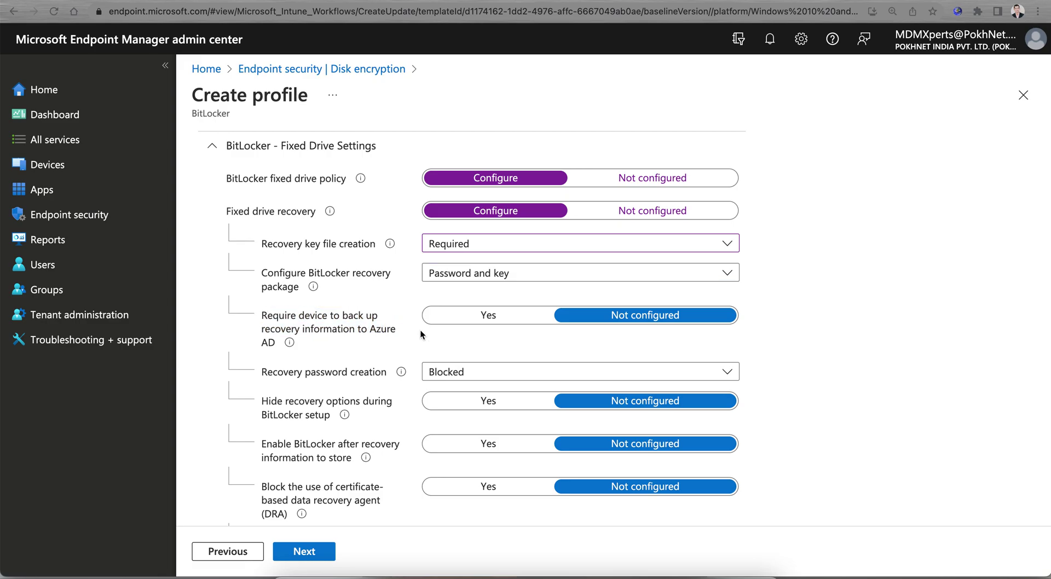
click(485, 316)
scroll(556, 342, down, 1)
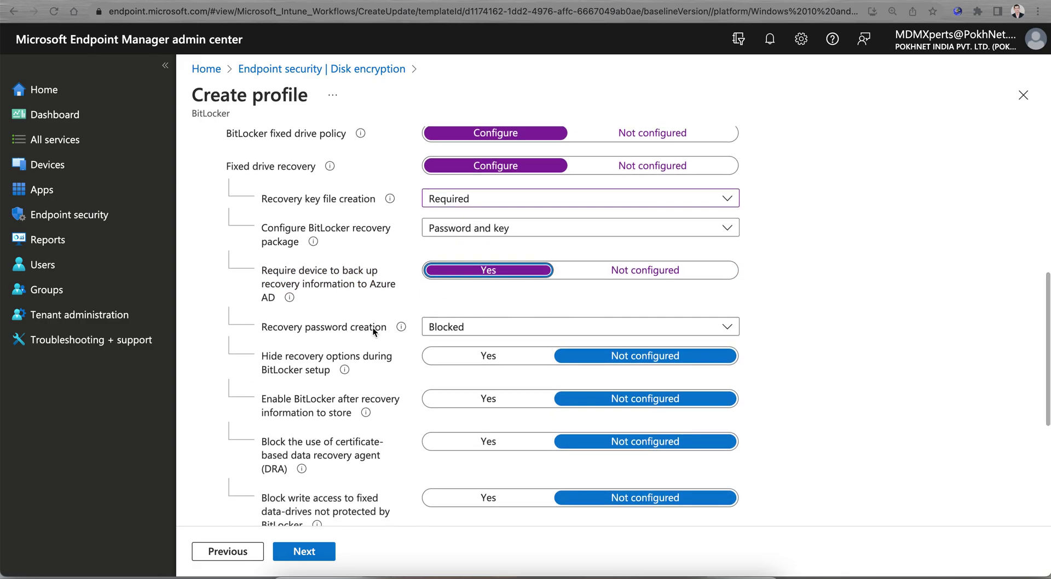
click(513, 331)
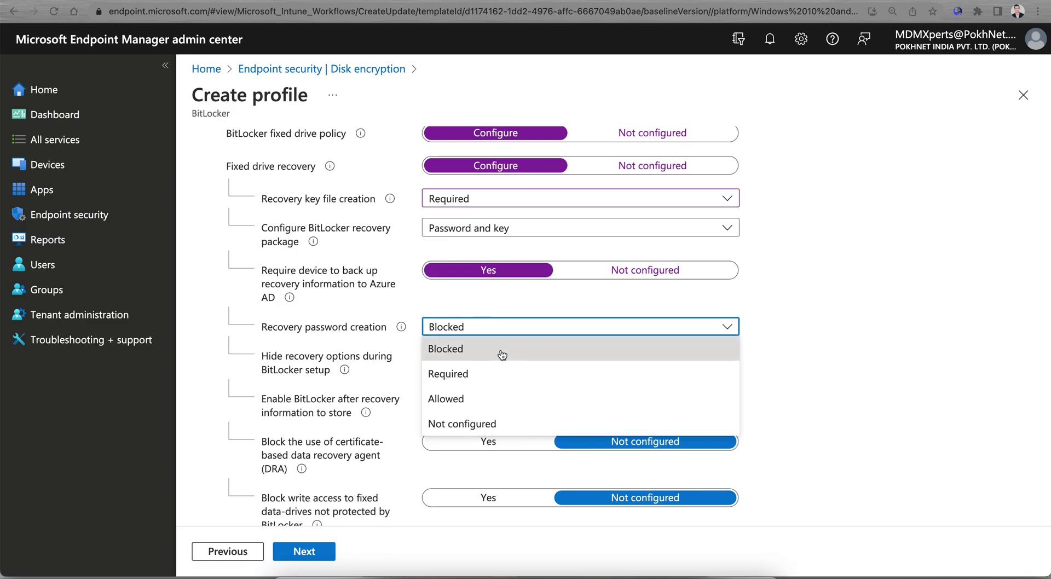
click(481, 398)
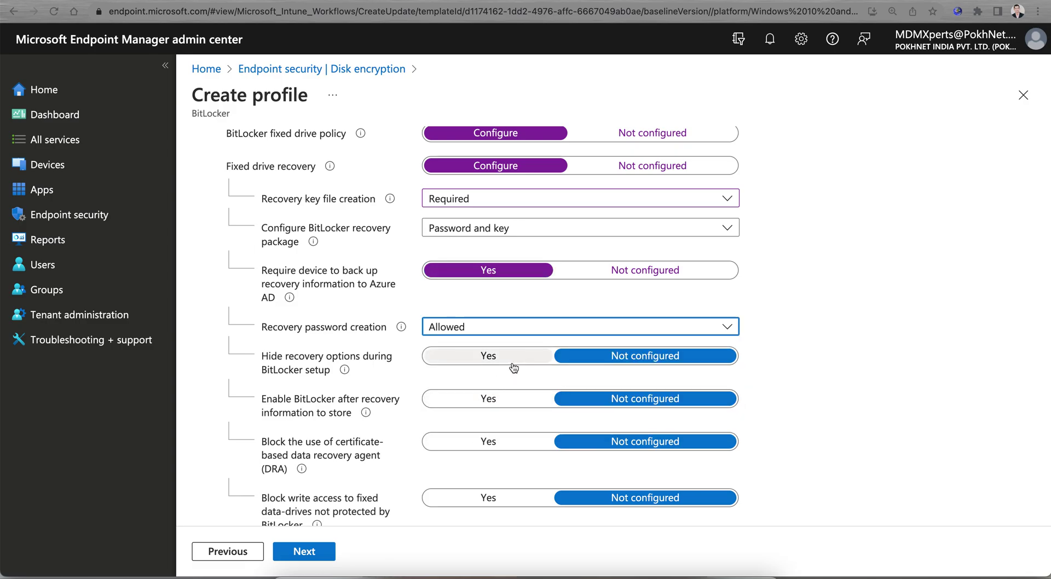
click(512, 335)
click(481, 372)
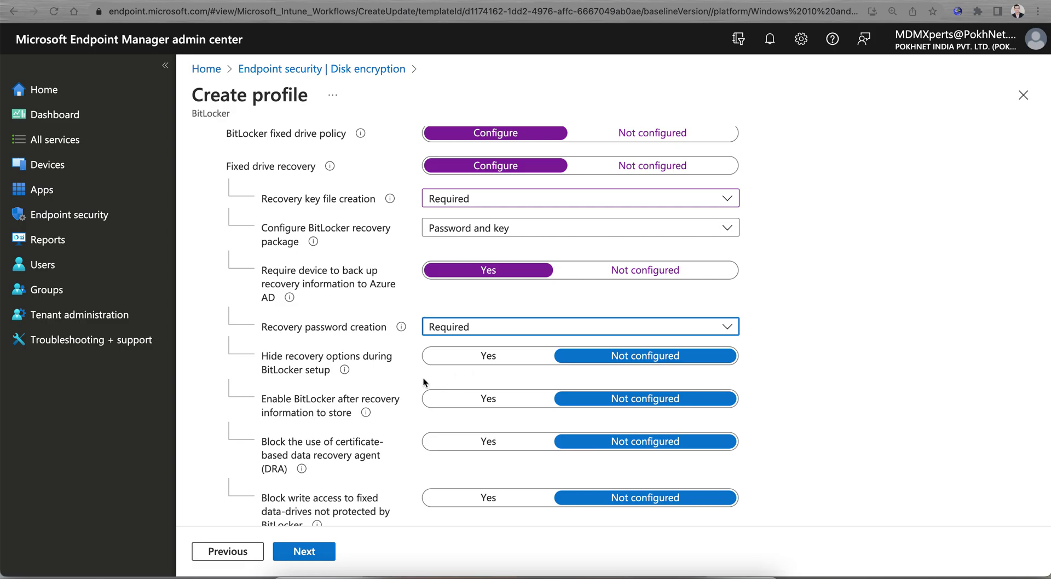
scroll(423, 378, down, 2)
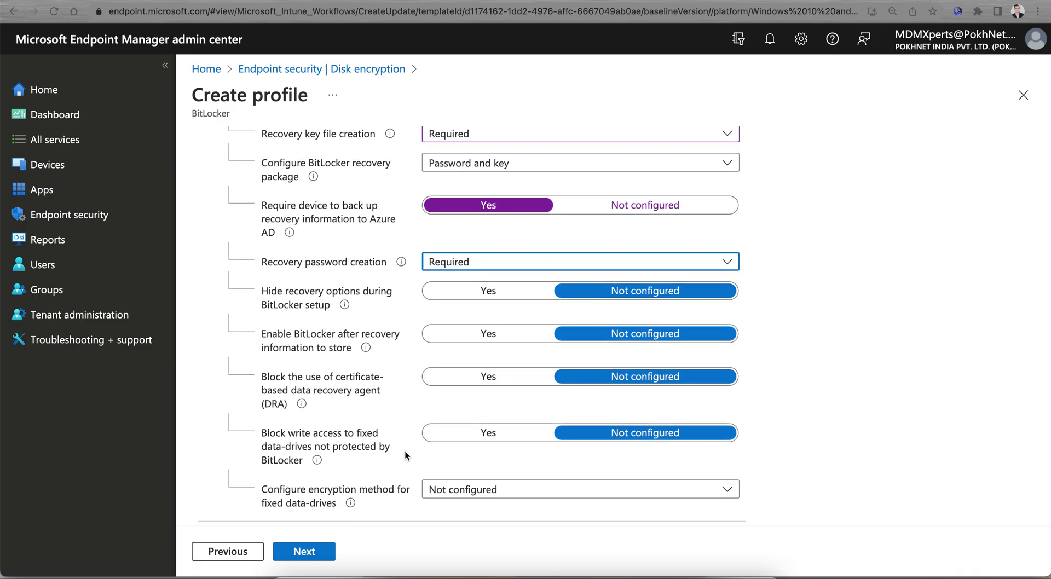
scroll(405, 451, down, 4)
Set BitLocker system drive policy to Configure and Startup authentication required to Yes.
scroll(399, 444, down, 2)
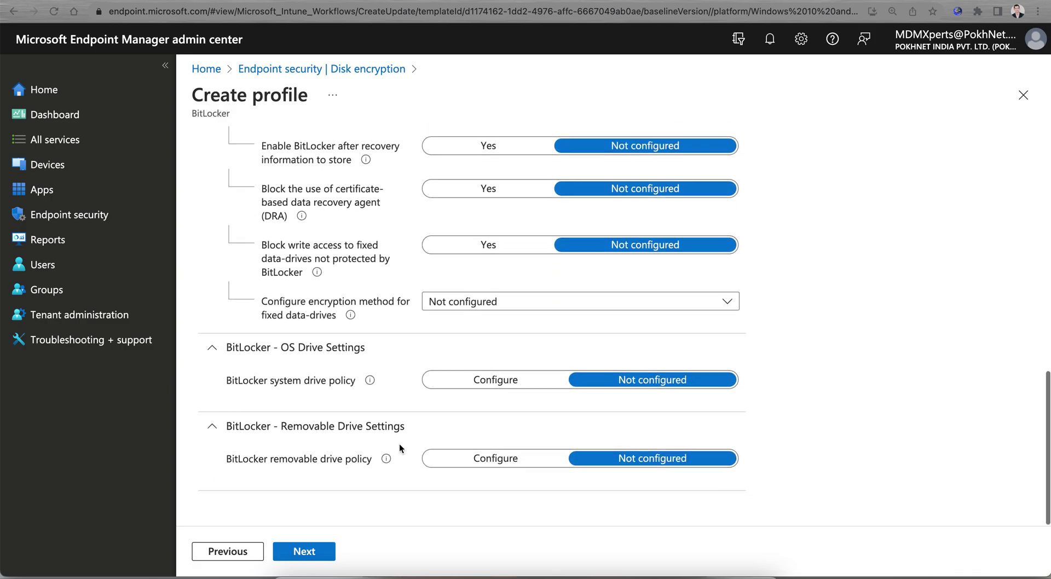
click(438, 379)
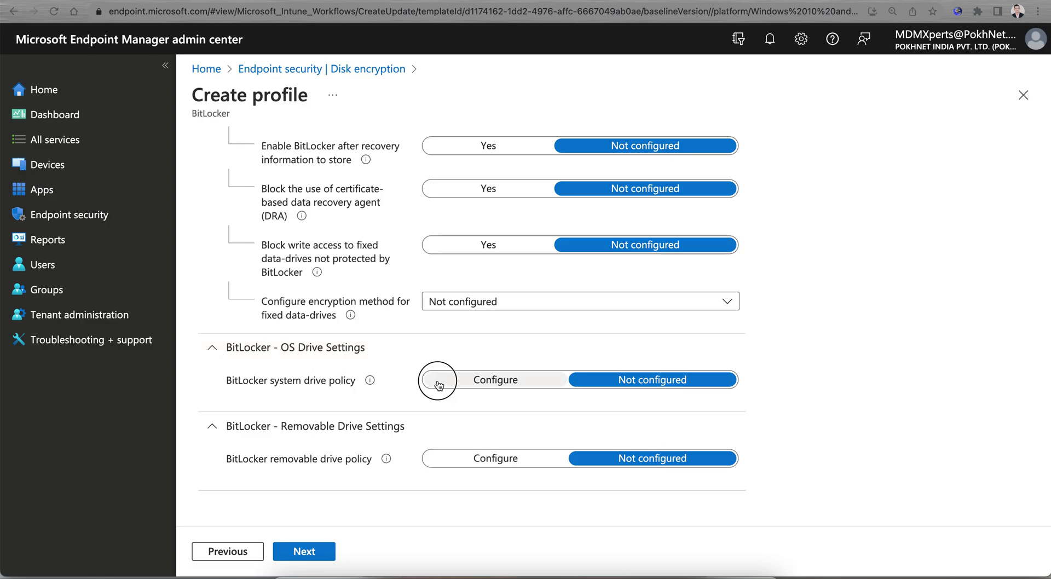
scroll(565, 314, down, 2)
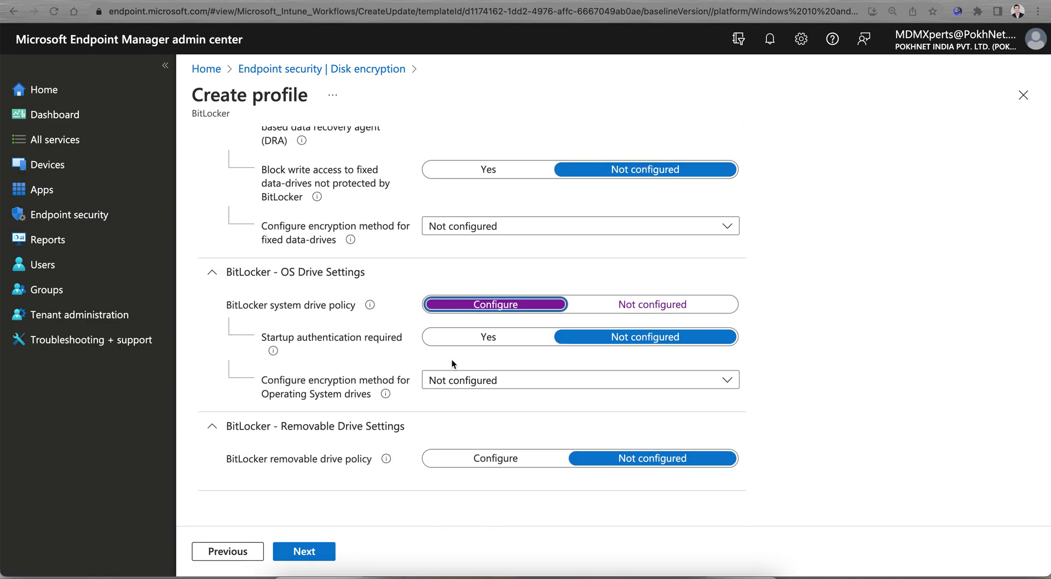
click(489, 342)
scroll(573, 382, down, 1)
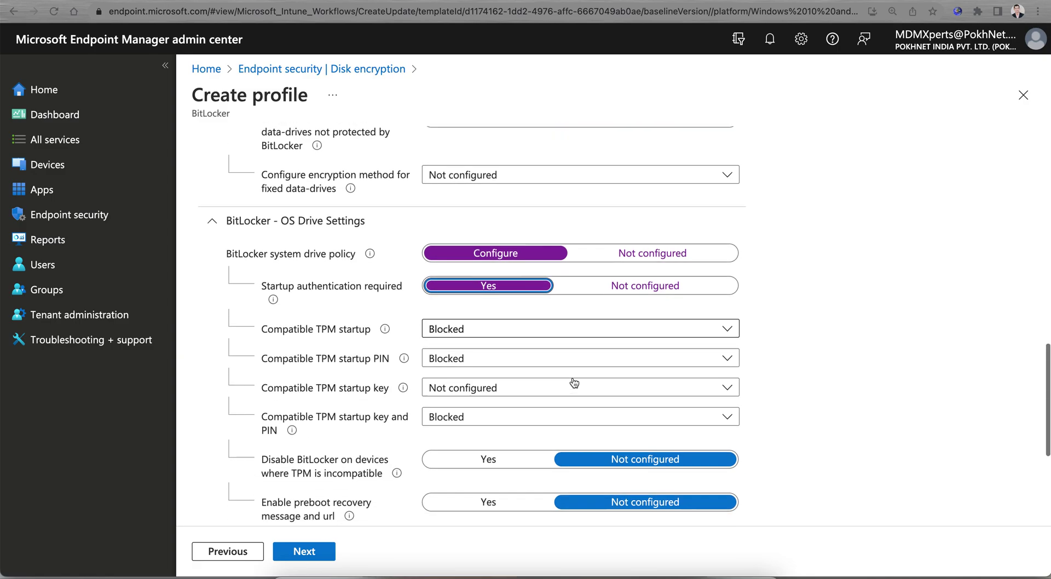
drag(268, 330, 313, 330)
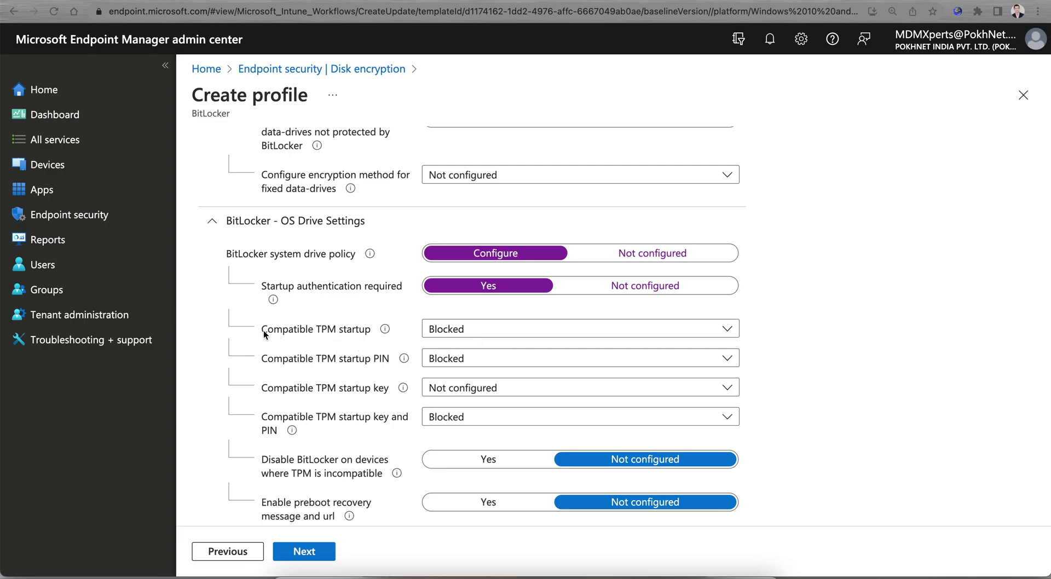
drag(264, 330, 376, 333)
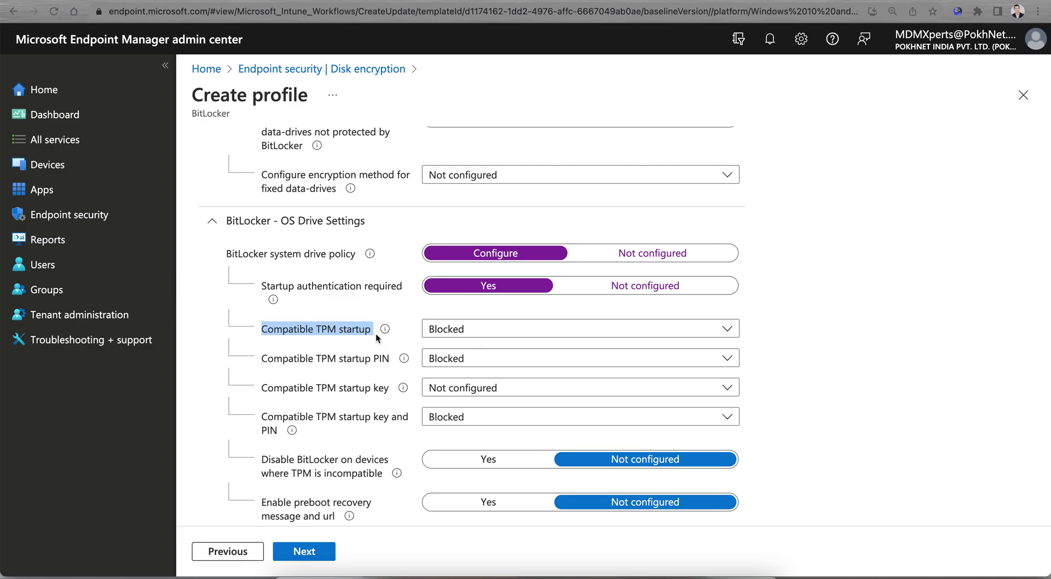
Change Compatible TPM startup from Blocked to Required, leaving the TPM PIN options Blocked.
click(462, 332)
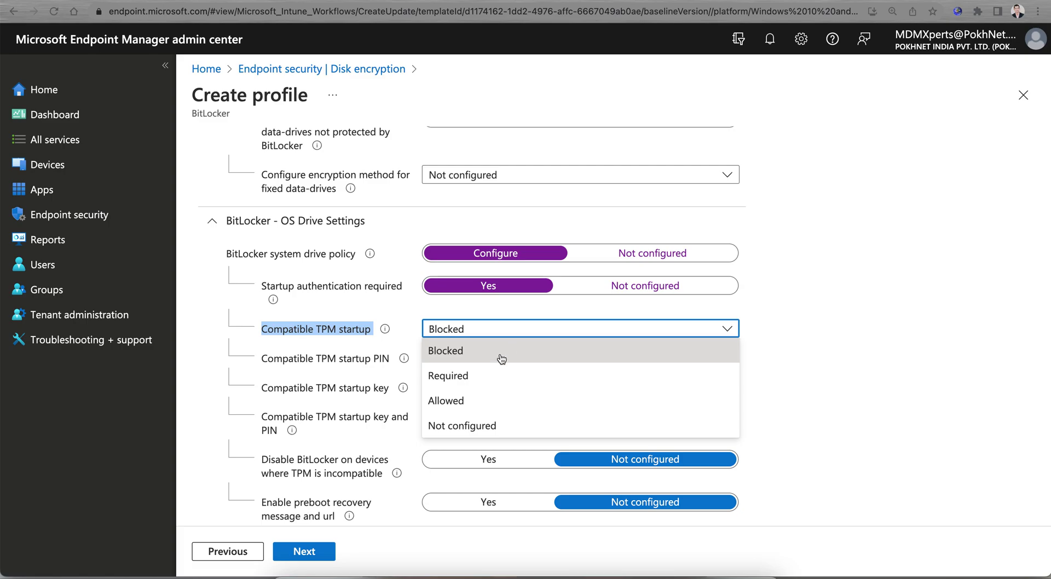
click(482, 375)
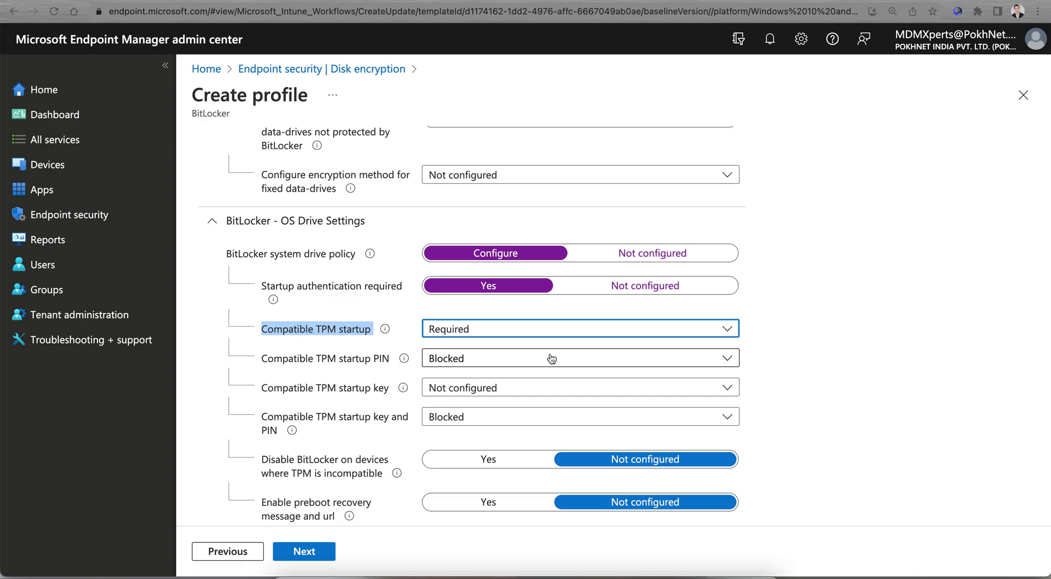
scroll(510, 356, down, 1)
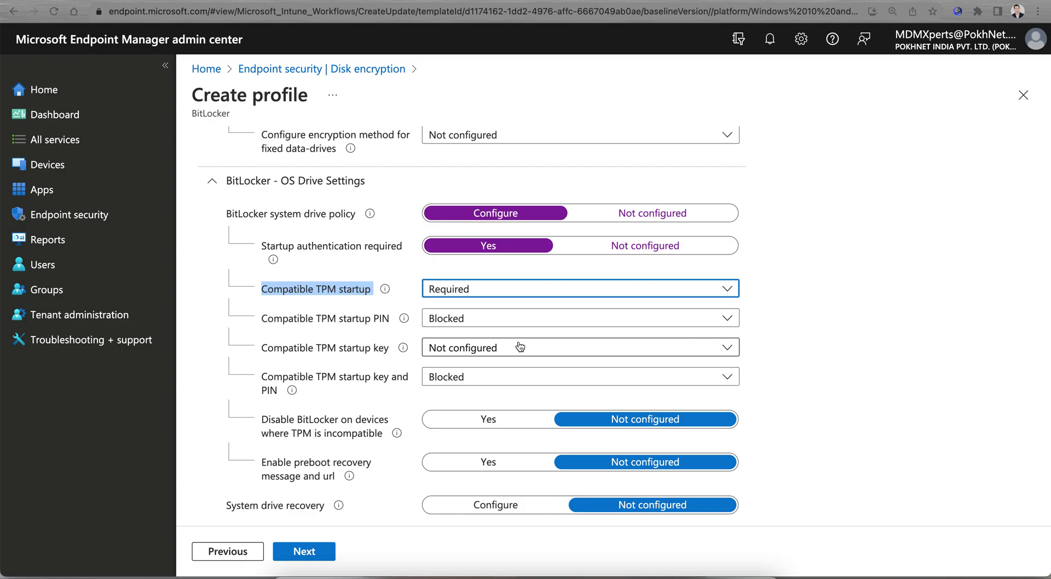
mouse_move(404, 320)
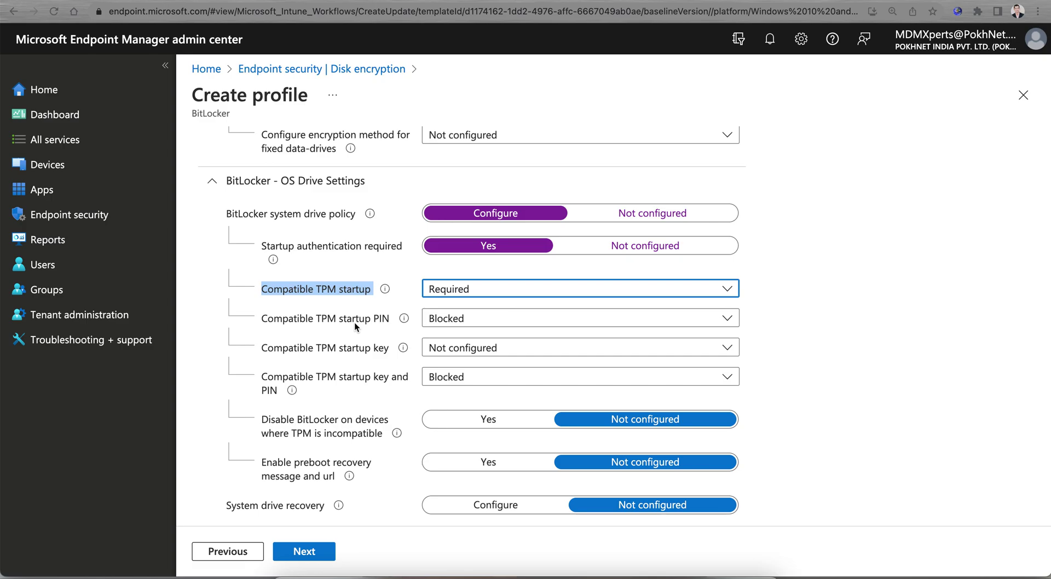
scroll(354, 324, down, 1)
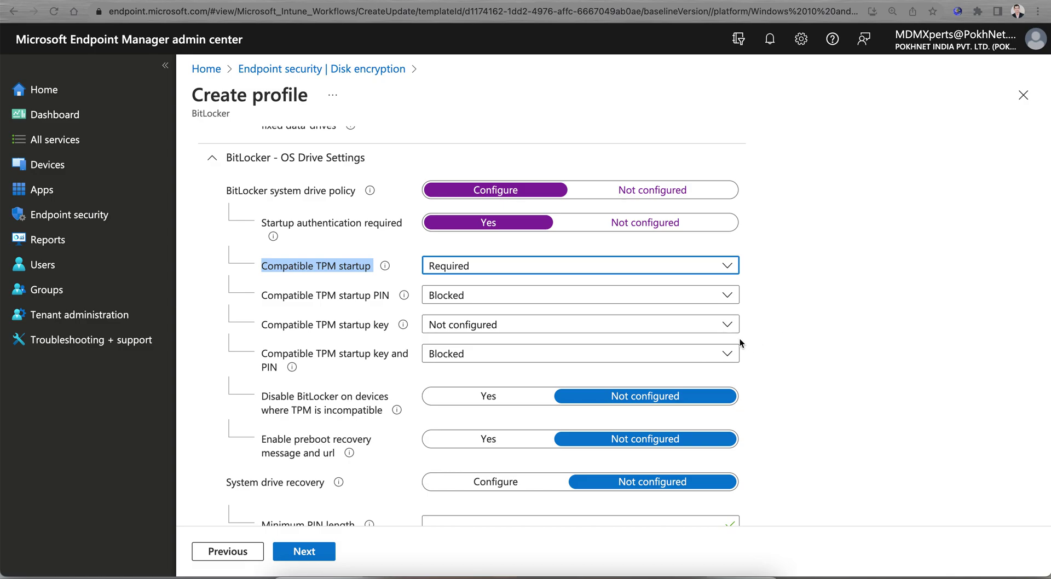
Leave BitLocker removable drive policy Not configured and advance to the Scope tags step.
scroll(665, 330, down, 3)
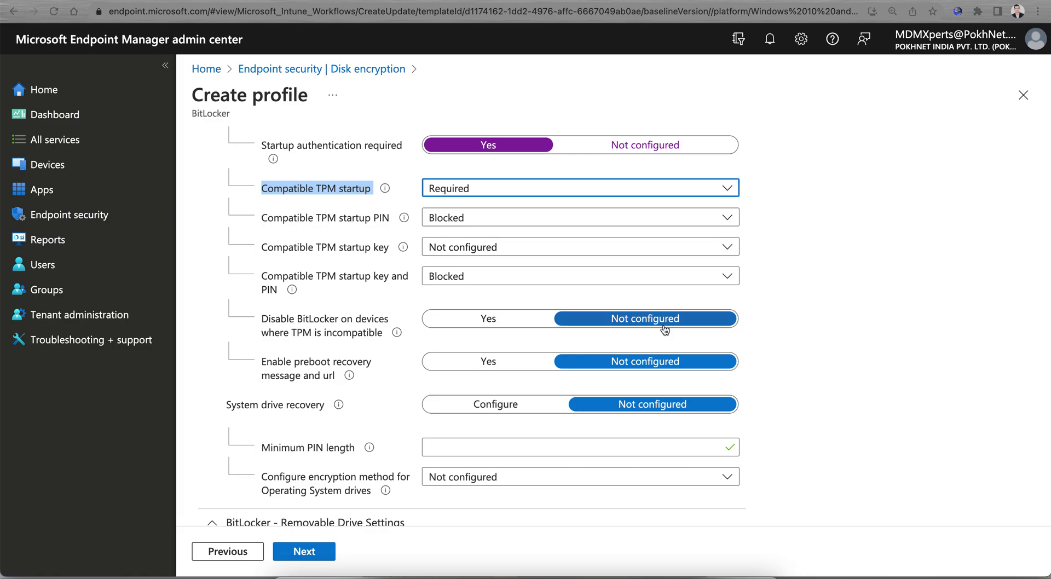
scroll(665, 329, down, 1)
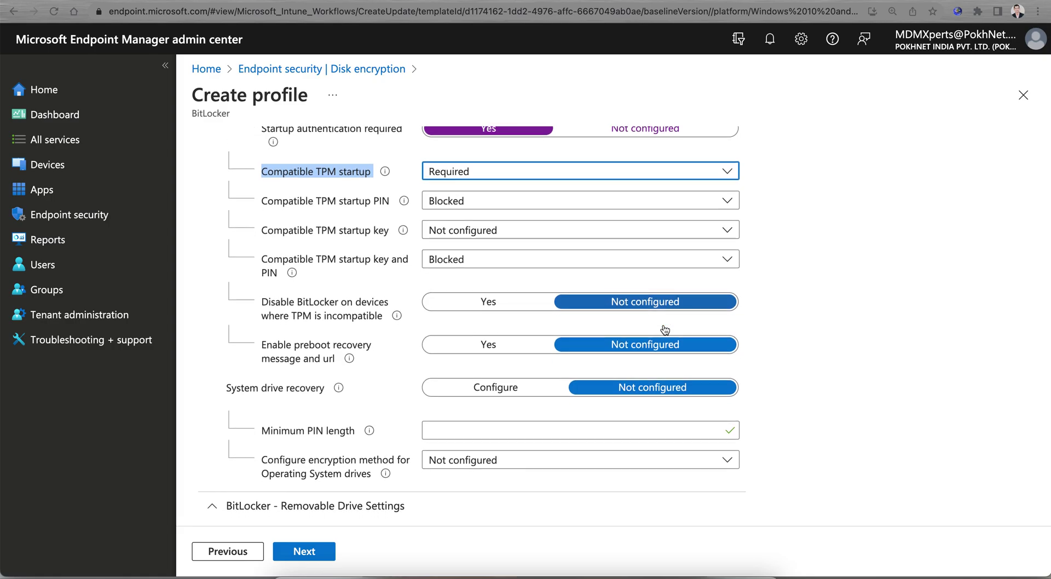
scroll(665, 329, down, 3)
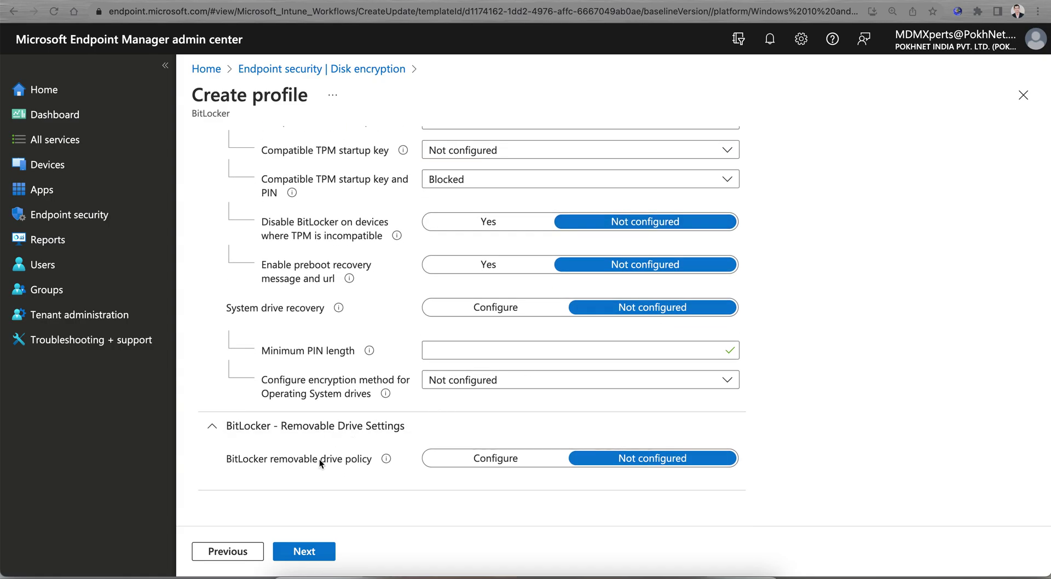
click(454, 458)
scroll(617, 495, down, 5)
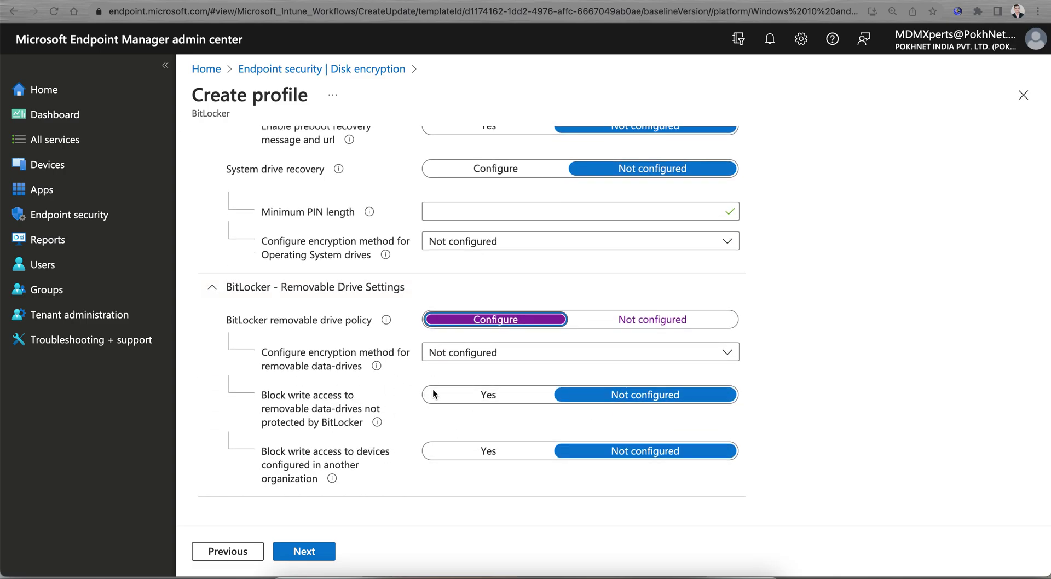
click(673, 322)
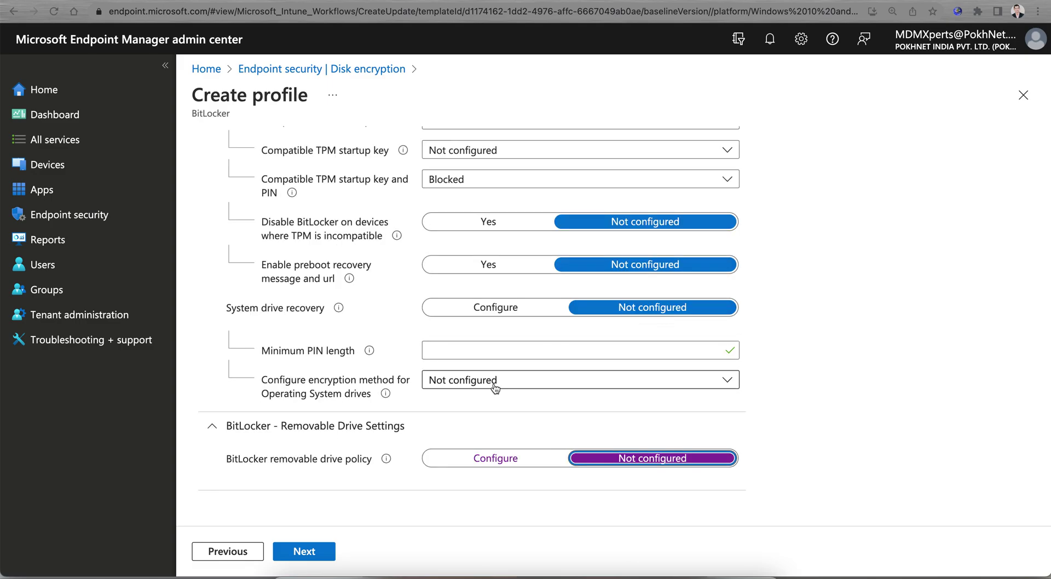
click(321, 554)
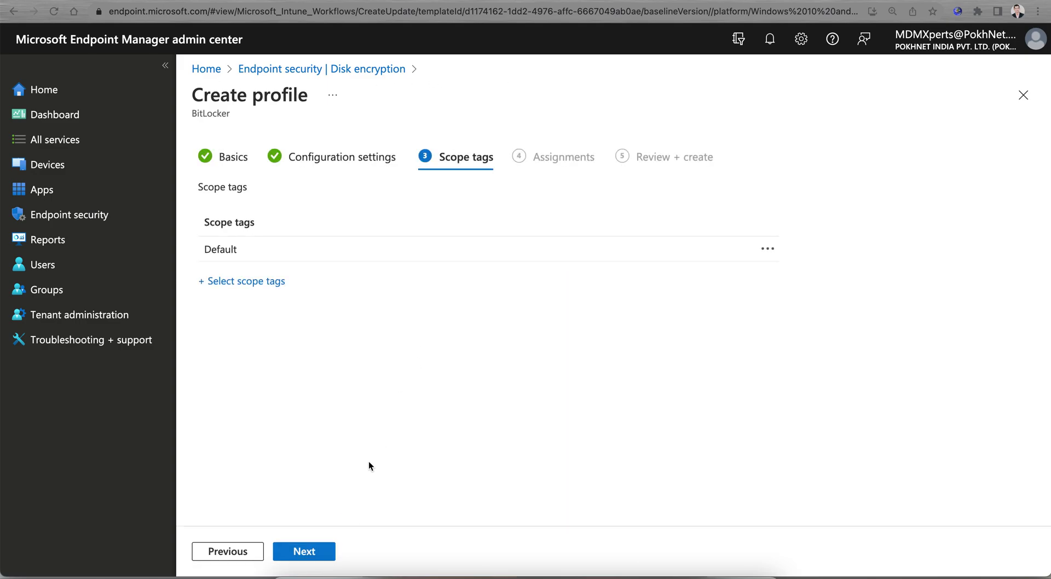
Keep the Default scope tag, assign the policy to All users, and create it.
click(332, 553)
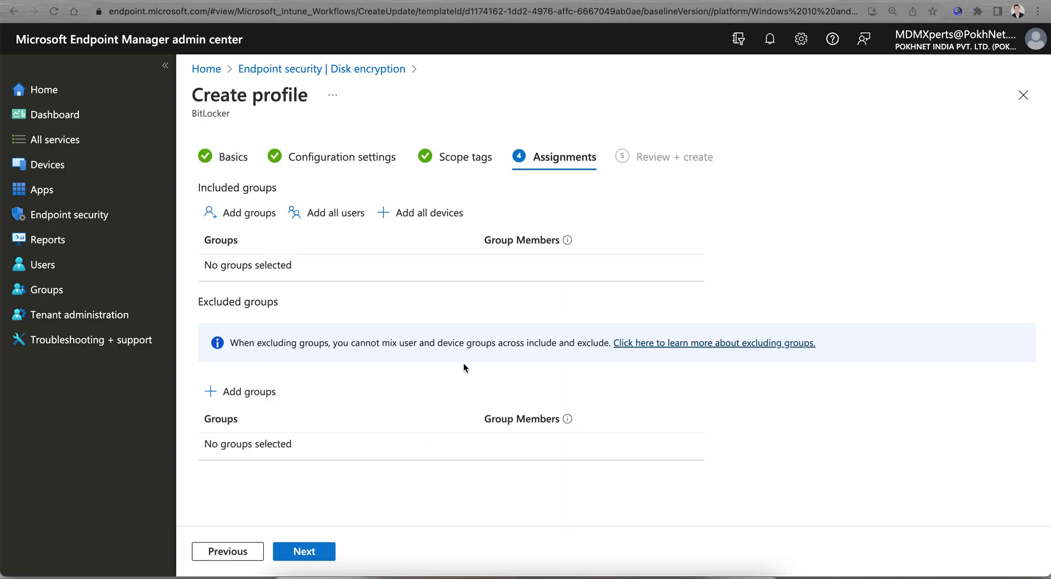
click(328, 214)
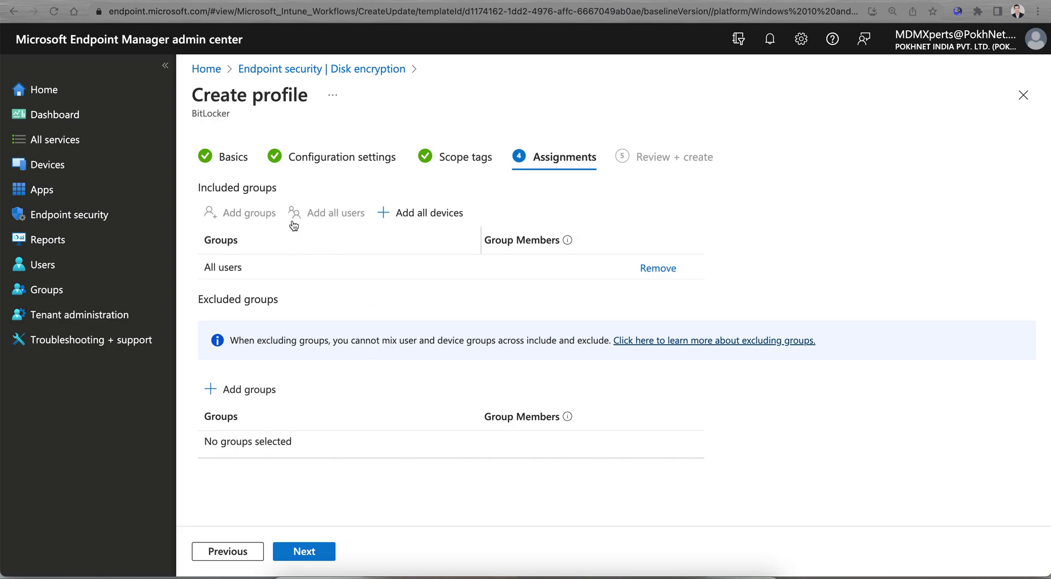
click(325, 554)
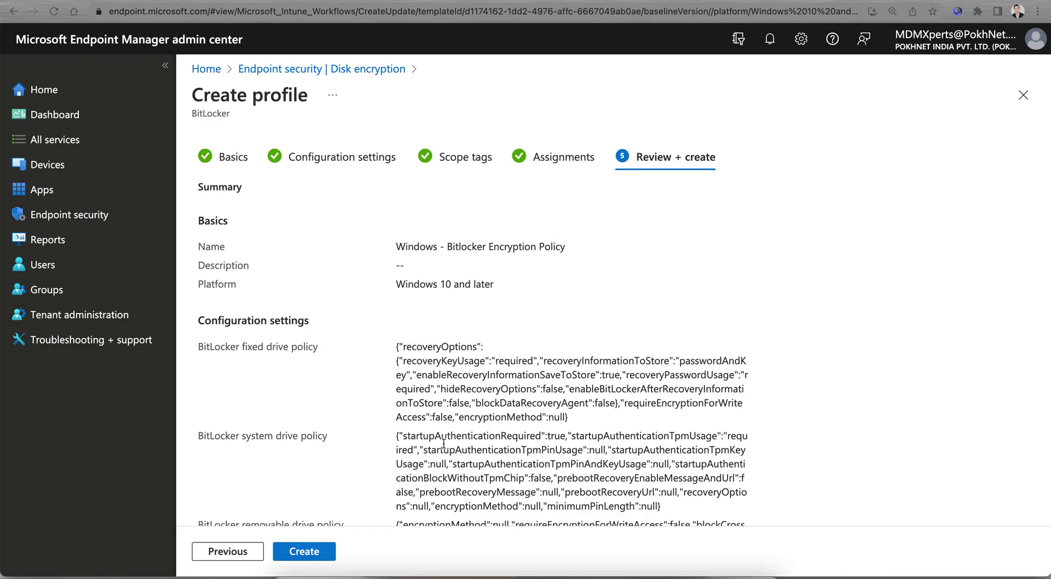
click(305, 552)
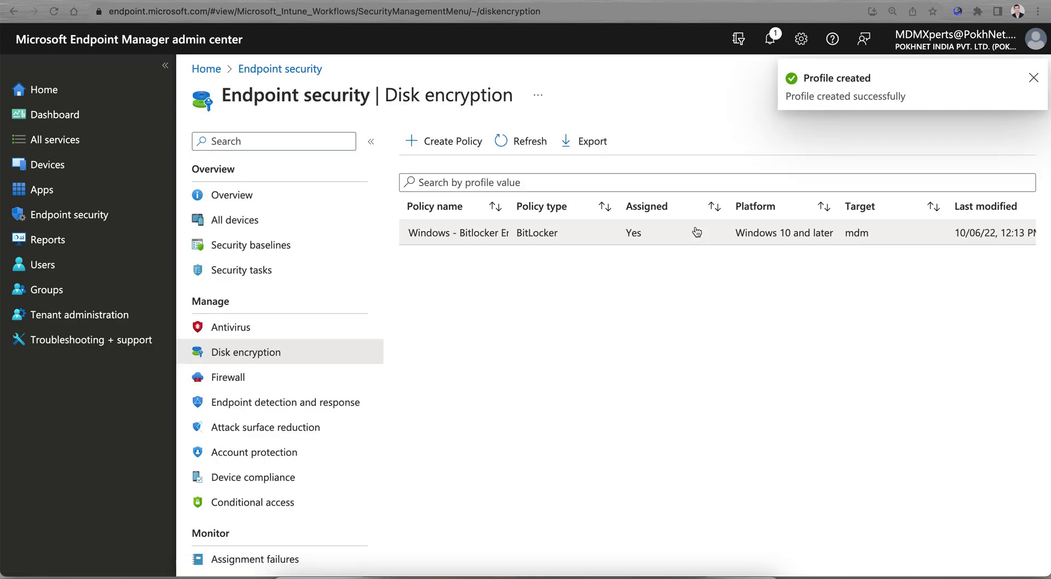
Refresh the Disk encryption policy list and widen the Policy name column.
click(523, 142)
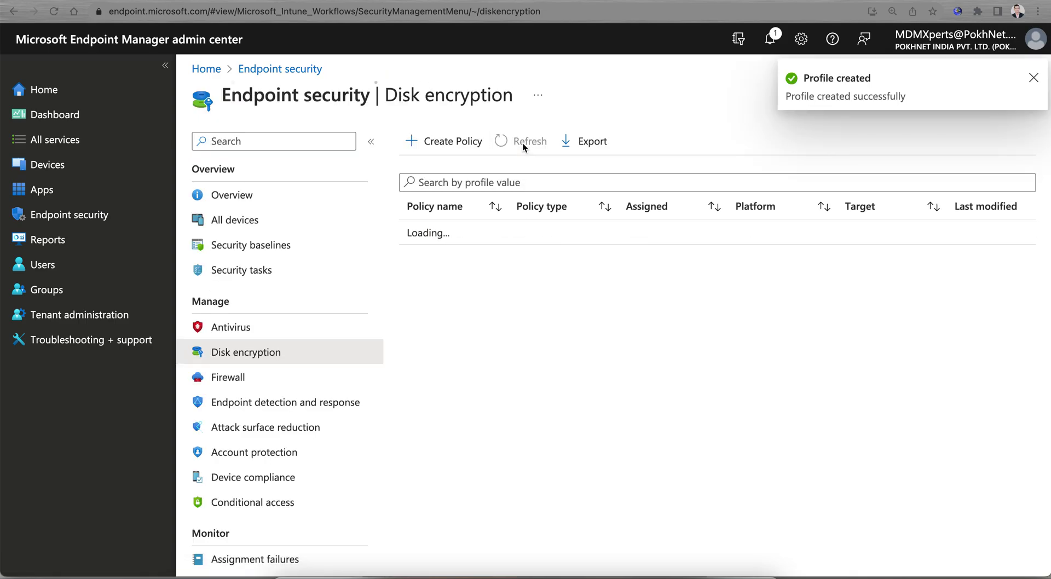
drag(508, 206, 571, 207)
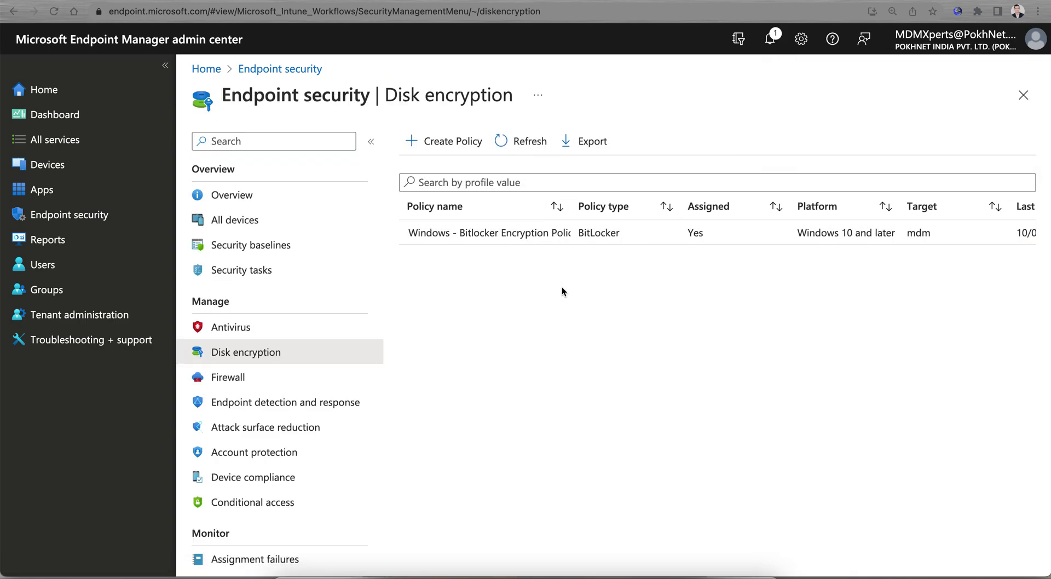
click(99, 170)
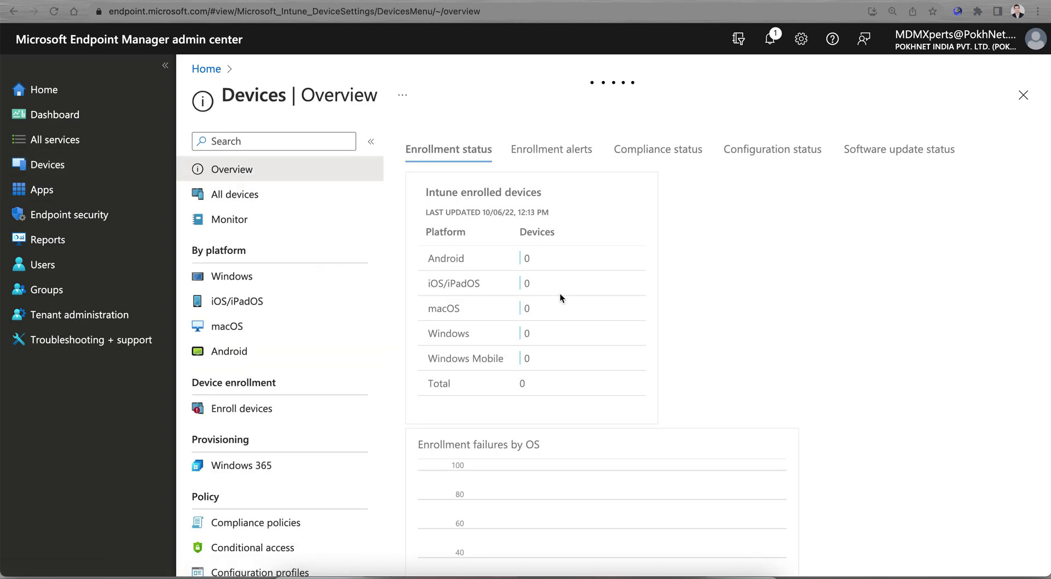
Start a new configuration profile for the Windows 10 and later platform.
scroll(304, 481, down, 2)
scroll(304, 481, down, 1)
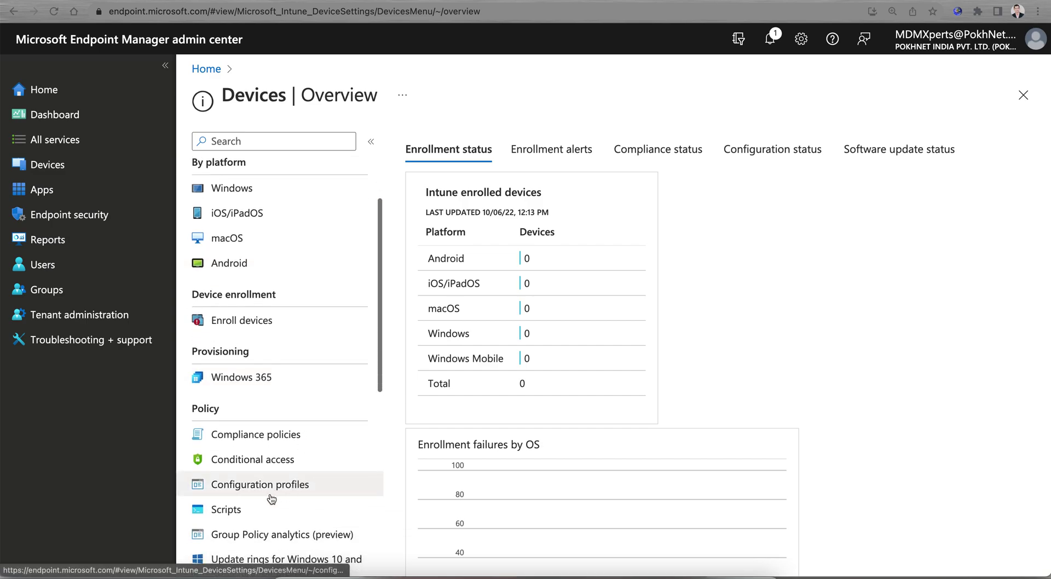
click(269, 486)
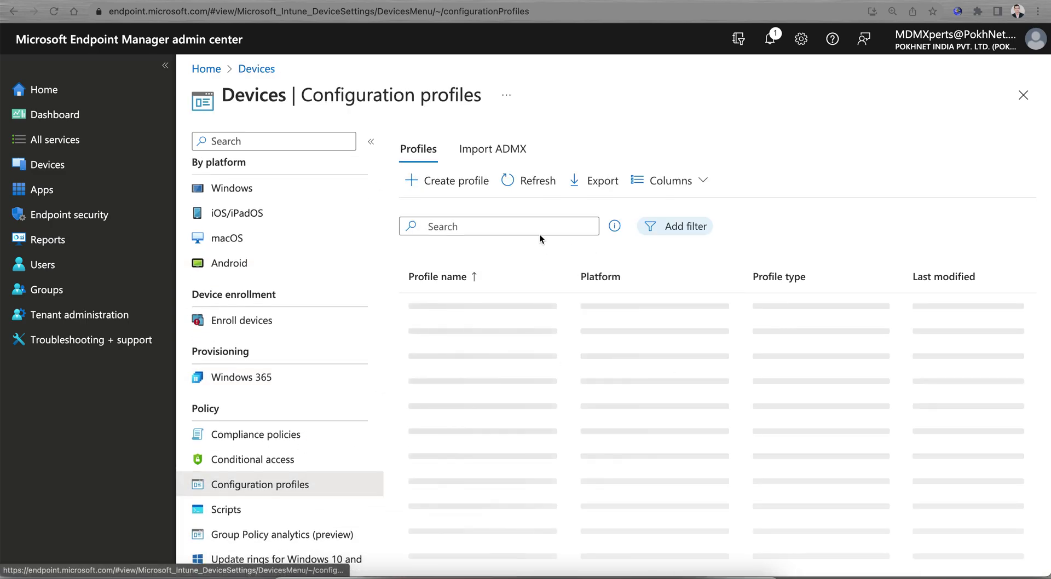
click(470, 182)
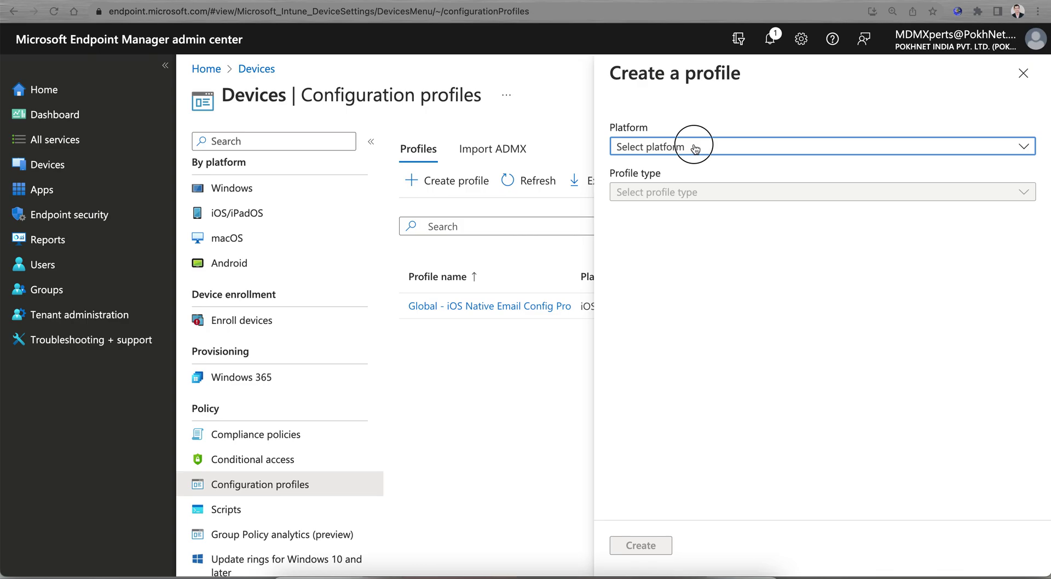
click(695, 149)
click(742, 291)
Choose the Templates profile type and create it from the Endpoint protection template.
click(733, 194)
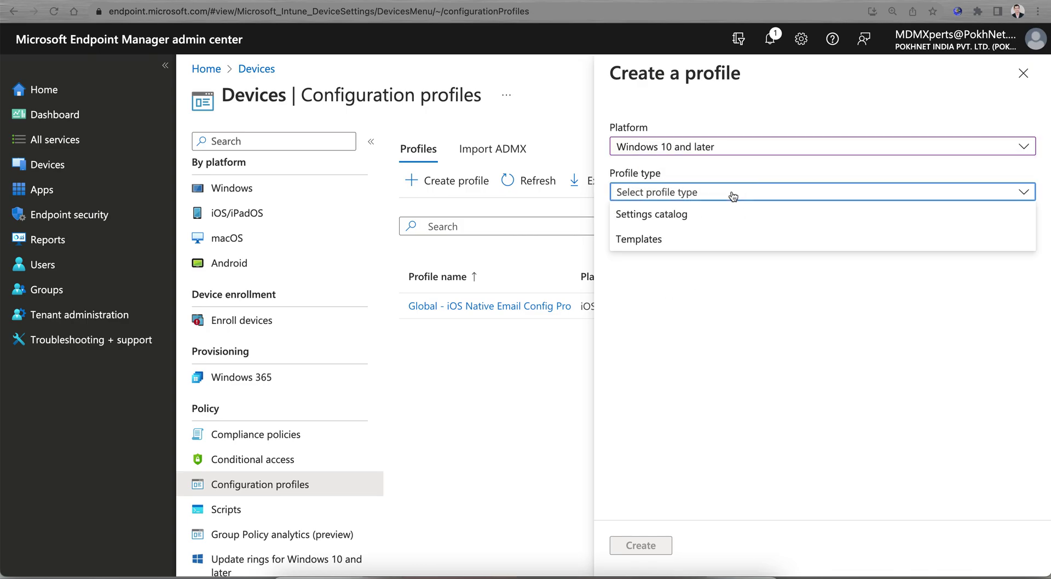
click(670, 241)
scroll(790, 376, down, 2)
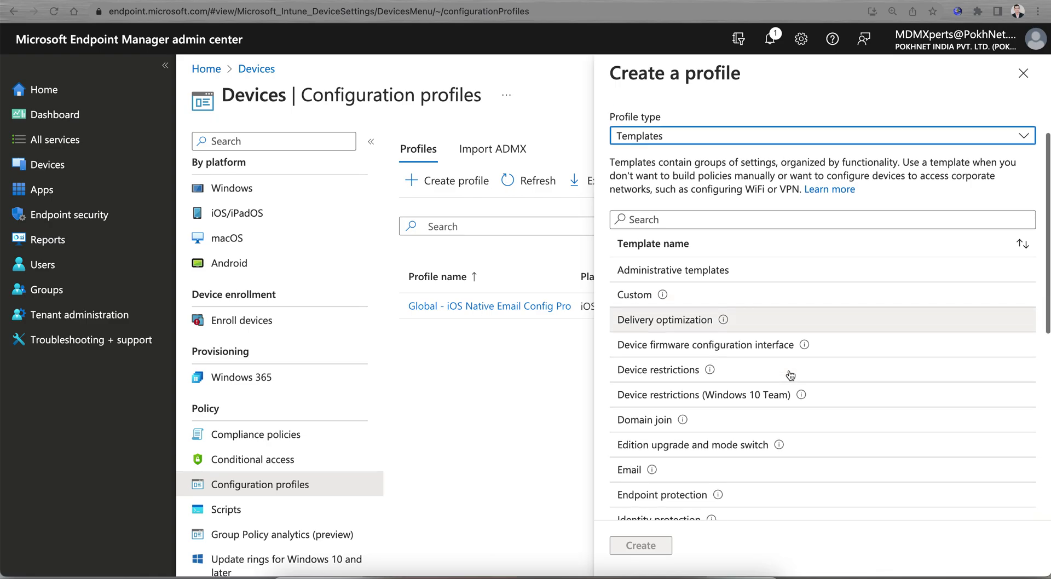
scroll(790, 375, down, 5)
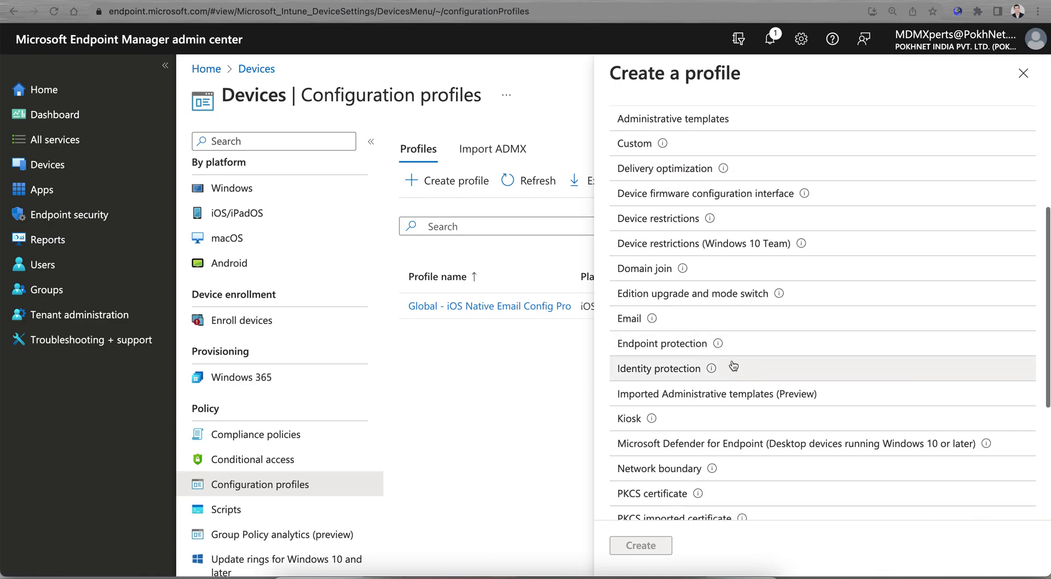
mouse_move(719, 345)
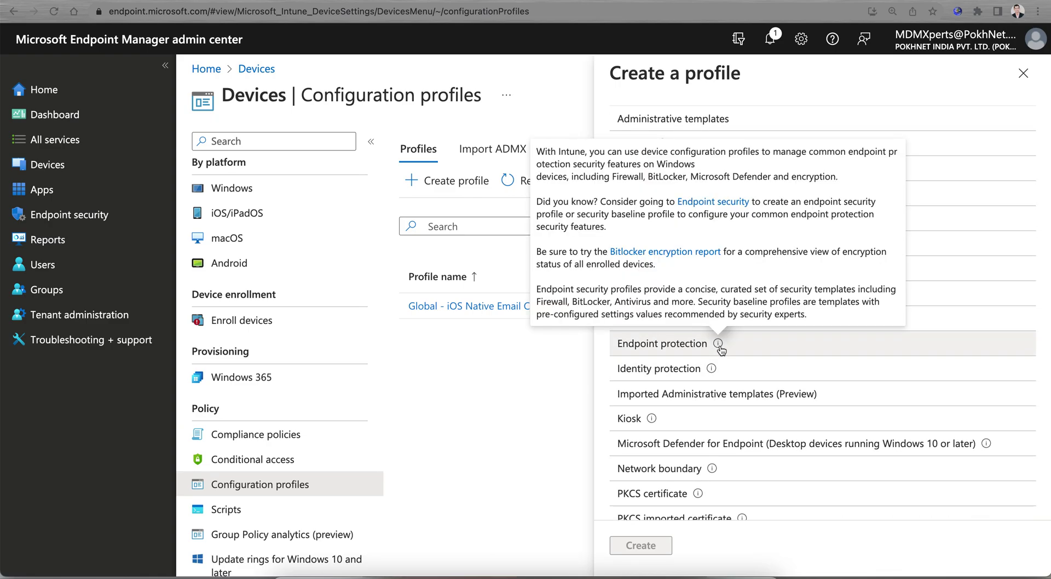
click(685, 344)
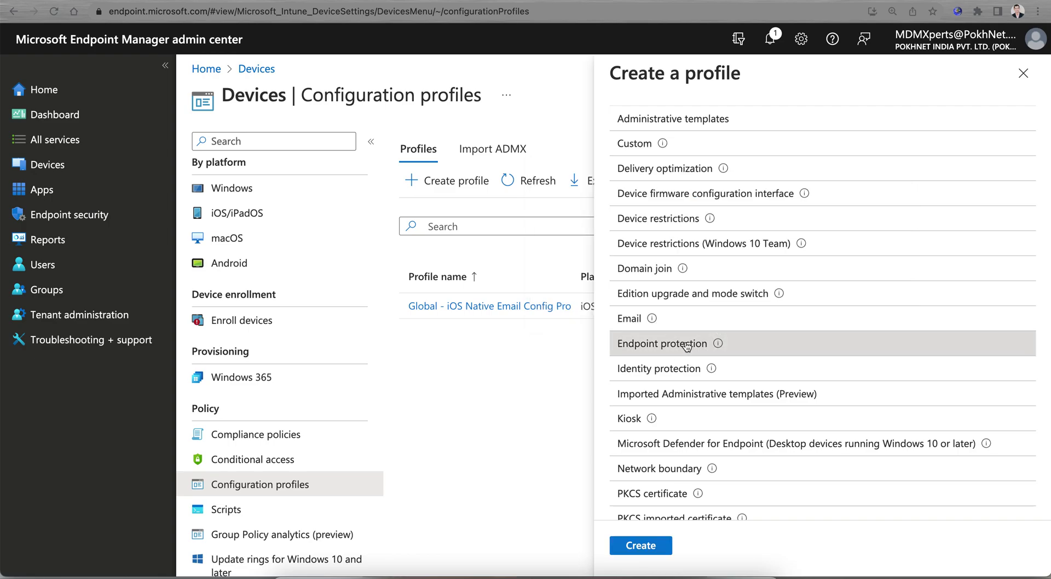
click(640, 545)
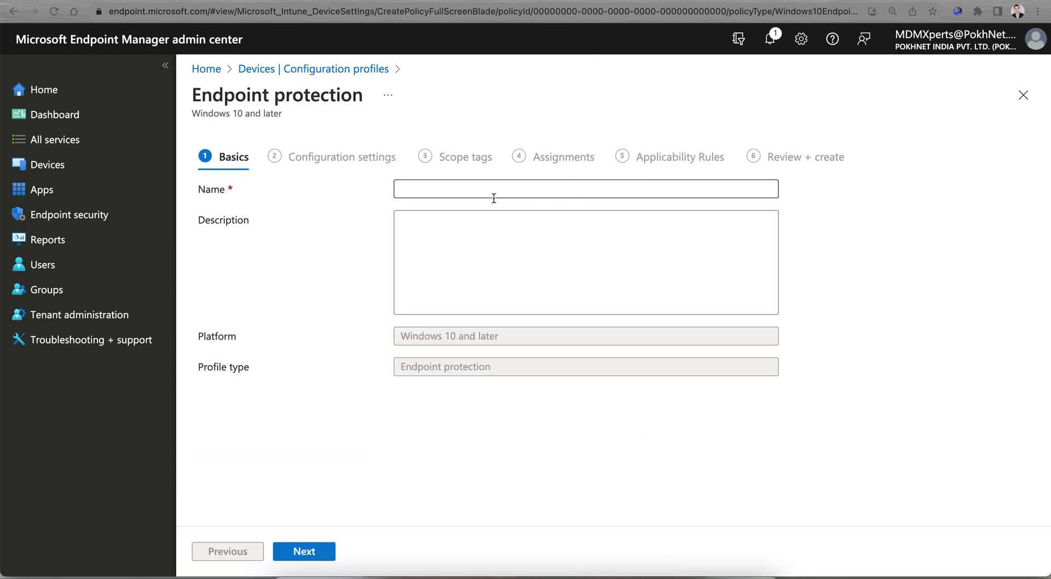
Name the profile 'Bitlocker' and continue to the configuration settings.
click(453, 195)
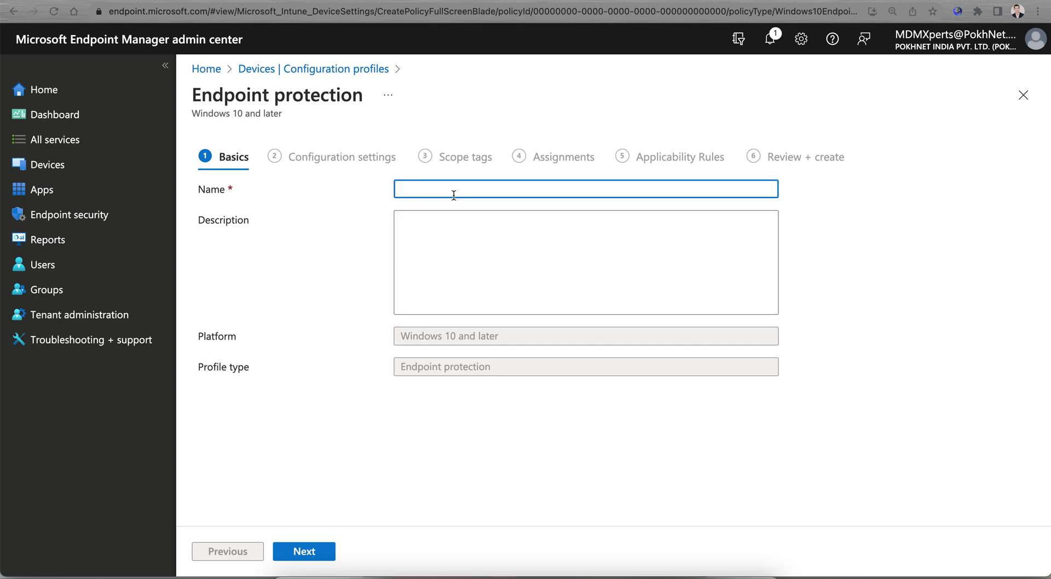
text(Bitlocker)
click(316, 553)
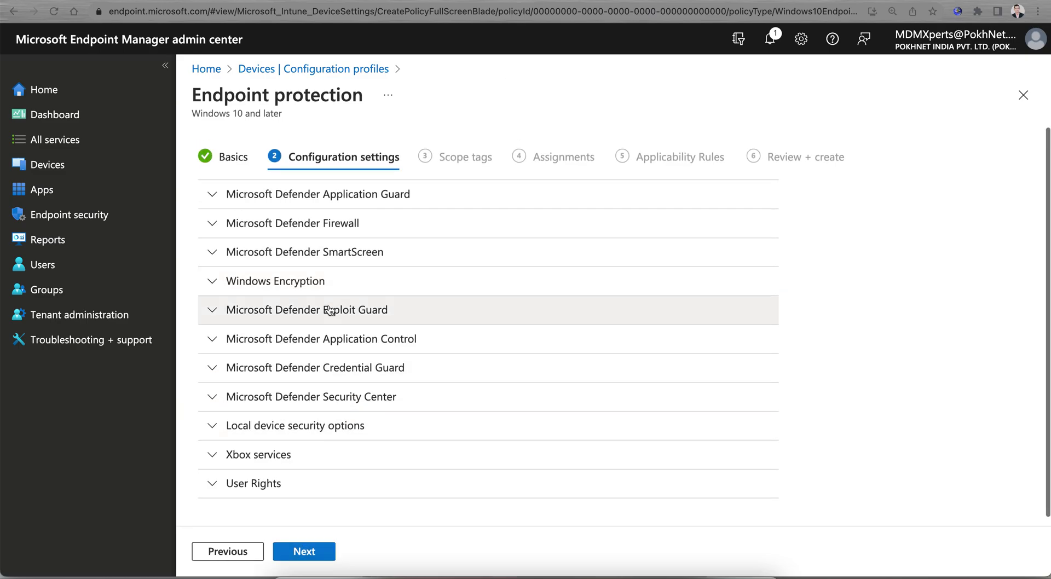
Under Windows Encryption, require device encryption and storage card encryption, then continue to Scope tags.
click(255, 287)
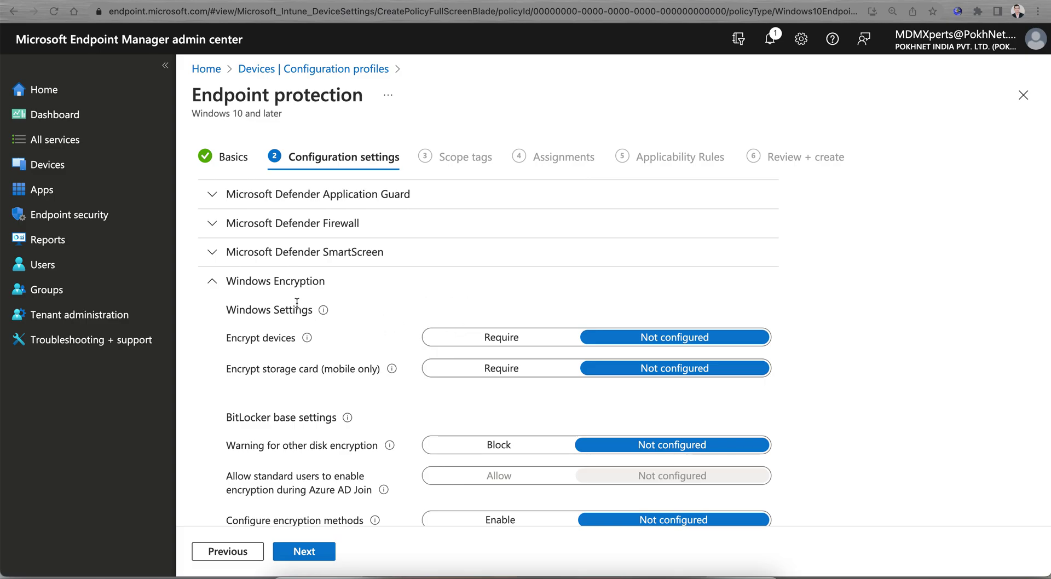
click(470, 336)
scroll(372, 372, down, 1)
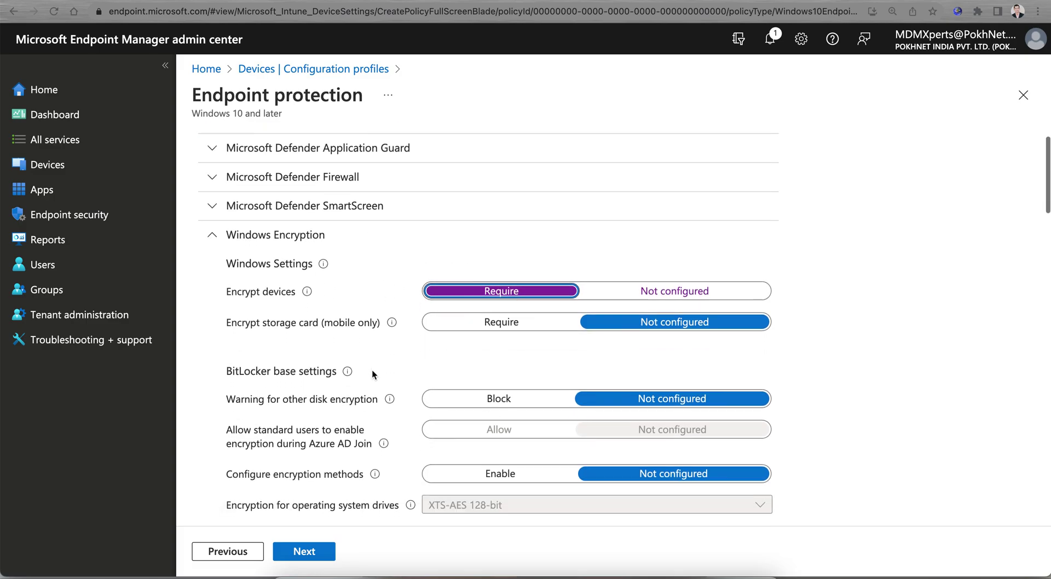
click(486, 323)
scroll(384, 367, down, 5)
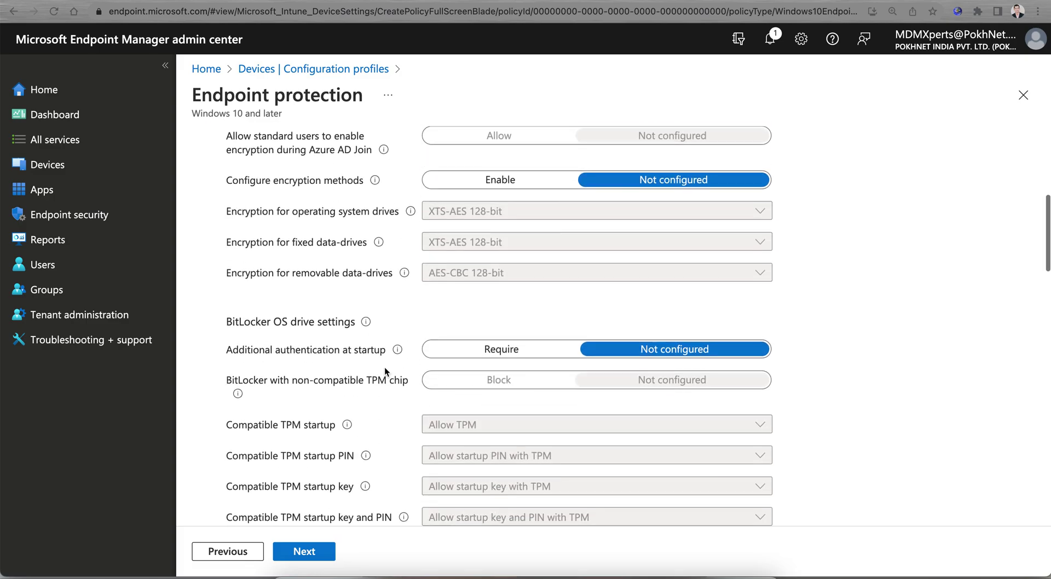
scroll(384, 371, down, 3)
scroll(384, 367, up, 2)
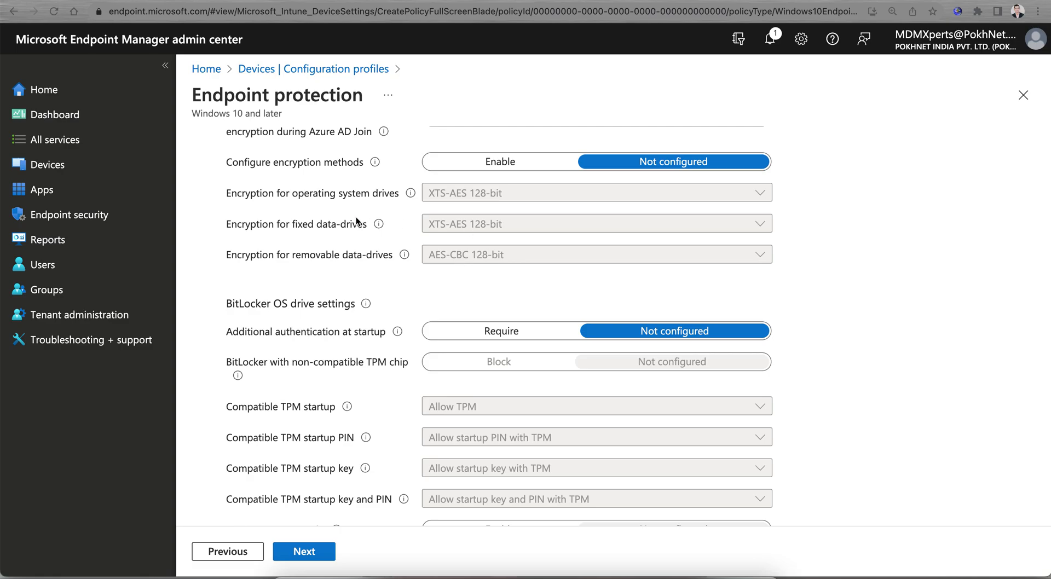
scroll(412, 281, down, 3)
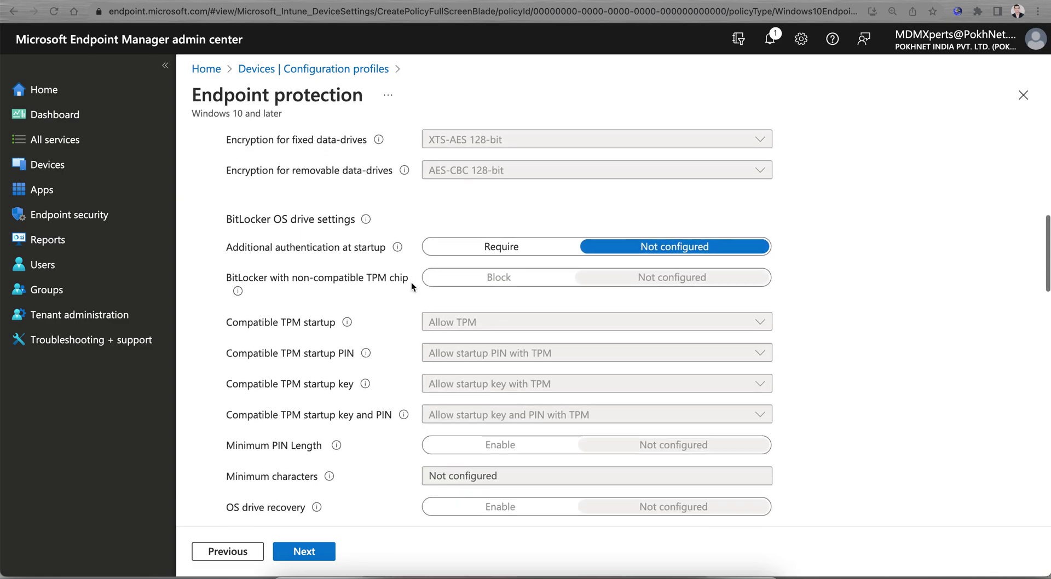
scroll(388, 384, down, 5)
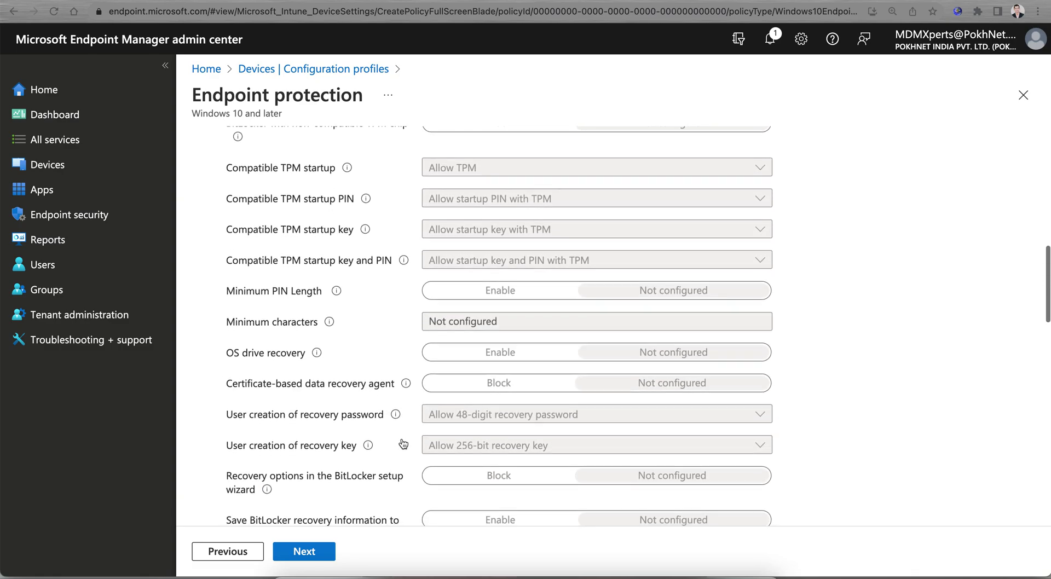
scroll(386, 444, down, 6)
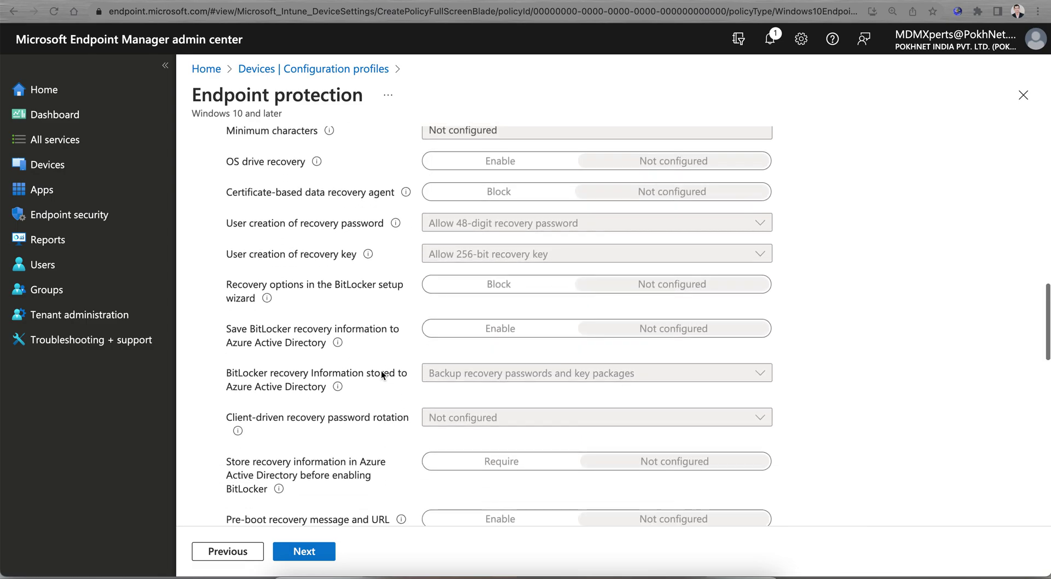
scroll(371, 366, down, 8)
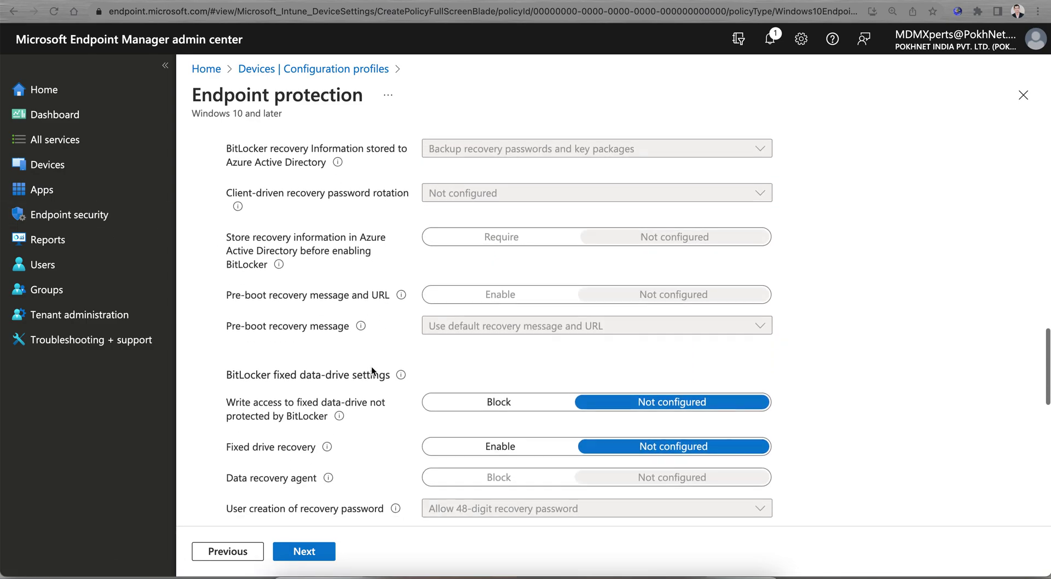
scroll(383, 362, up, 20)
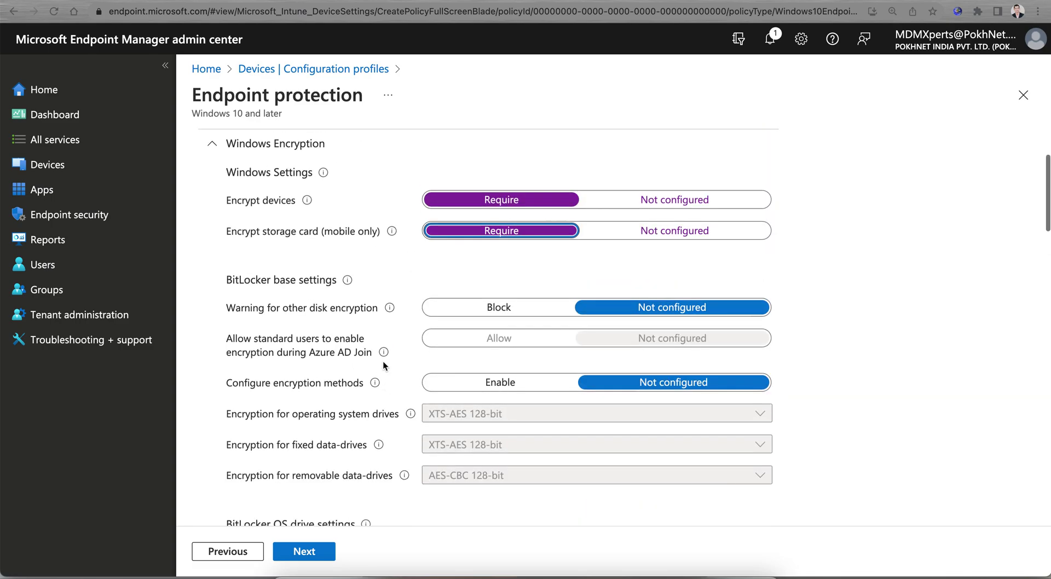
scroll(370, 402, down, 15)
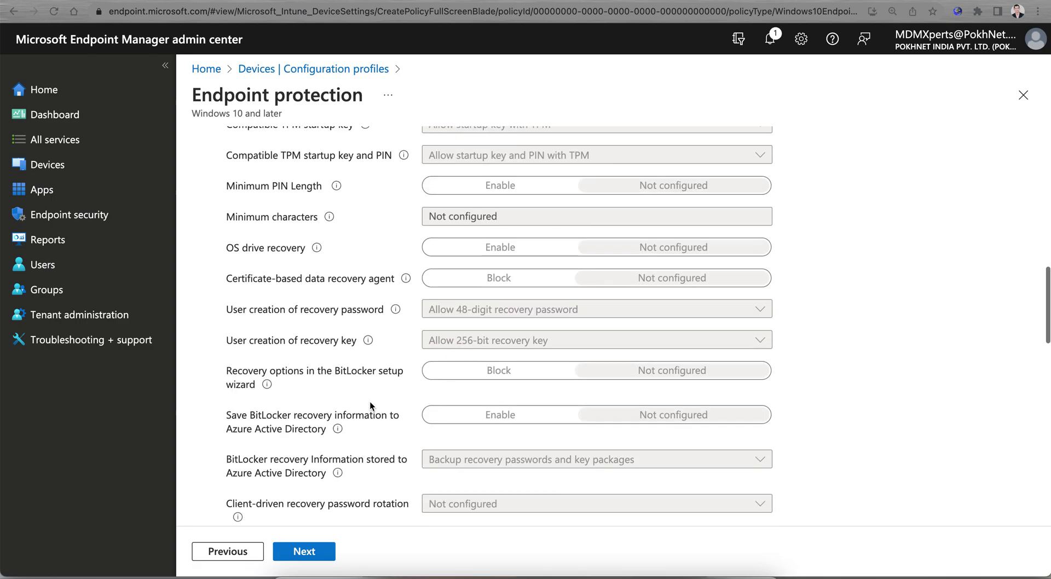
scroll(370, 405, down, 10)
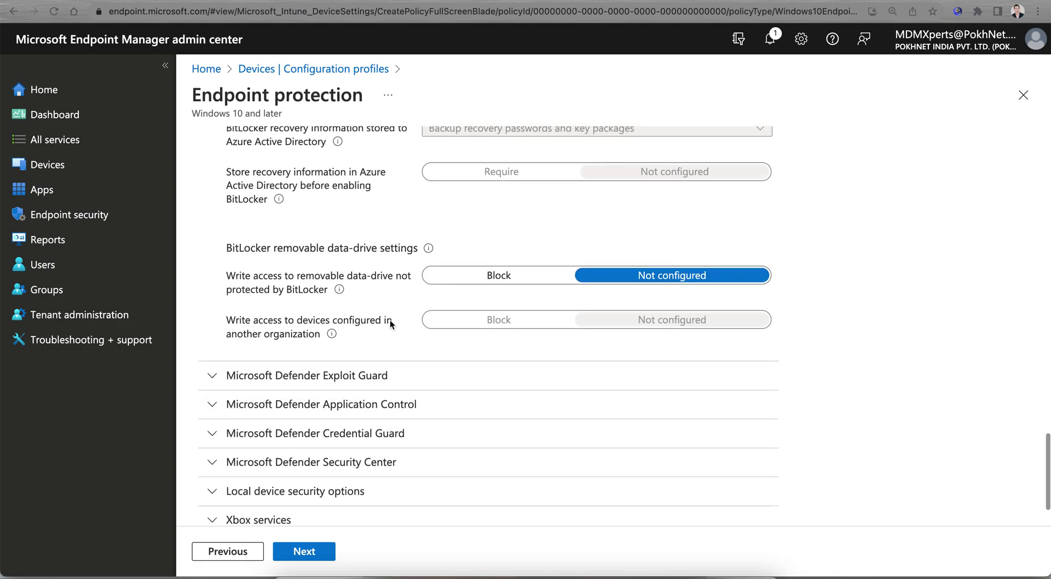
click(306, 553)
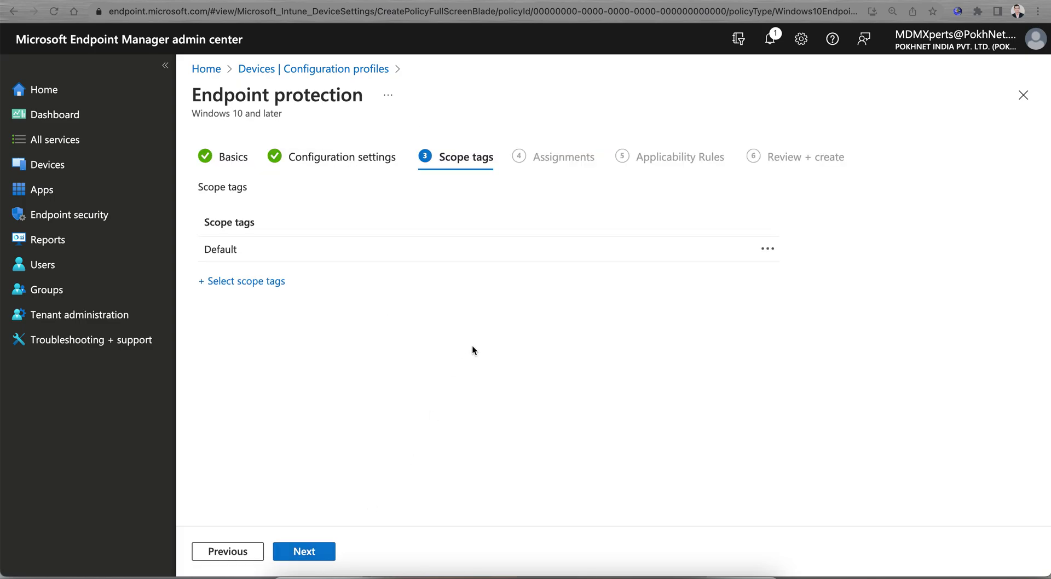
Skip scope tags and assign the profile to all users.
click(303, 554)
click(335, 212)
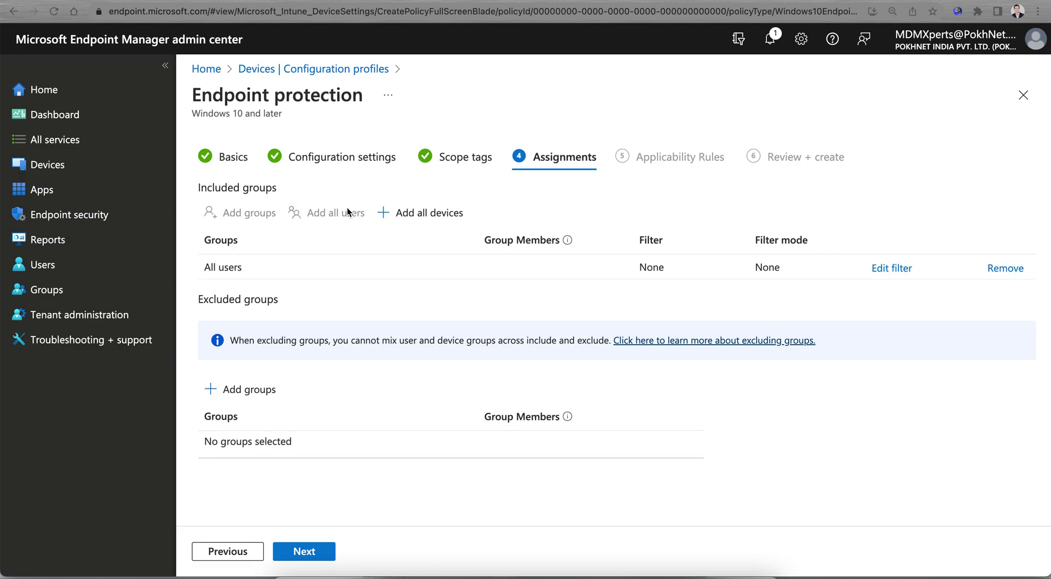
click(324, 553)
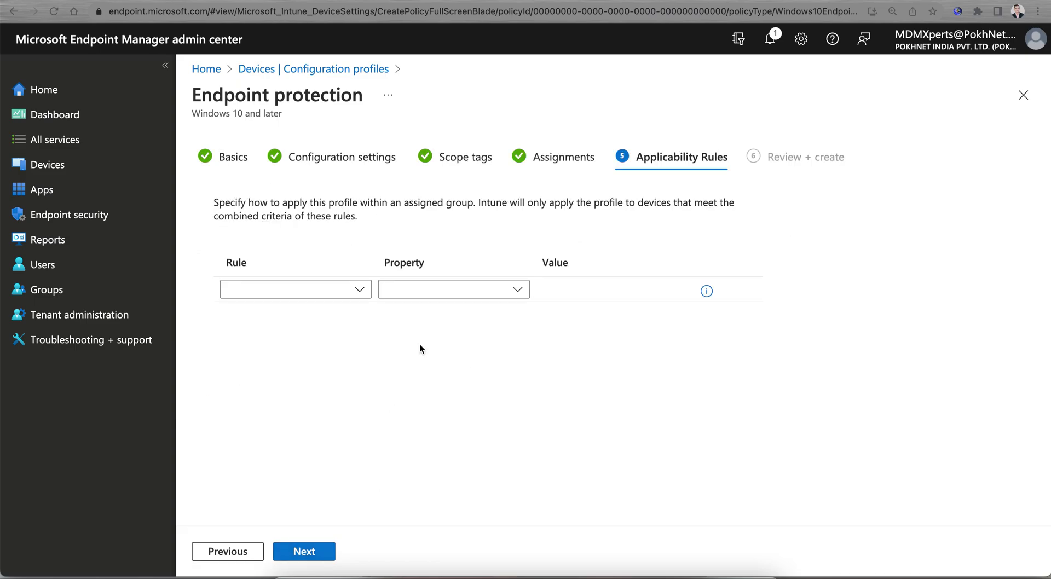
Add an 'Assign profile if' applicability rule on OS version, entering 1.
click(361, 290)
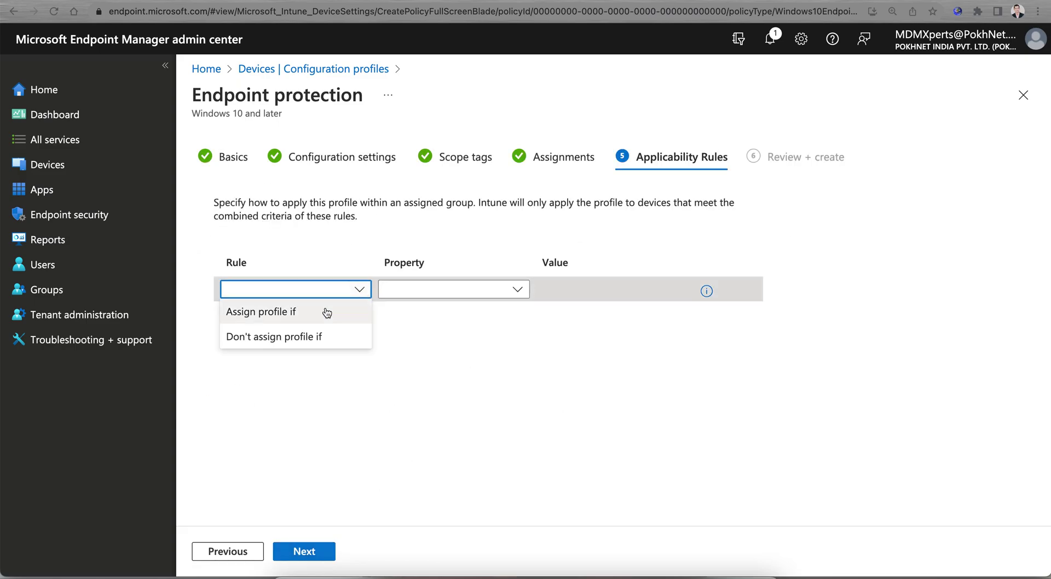
click(326, 313)
click(430, 290)
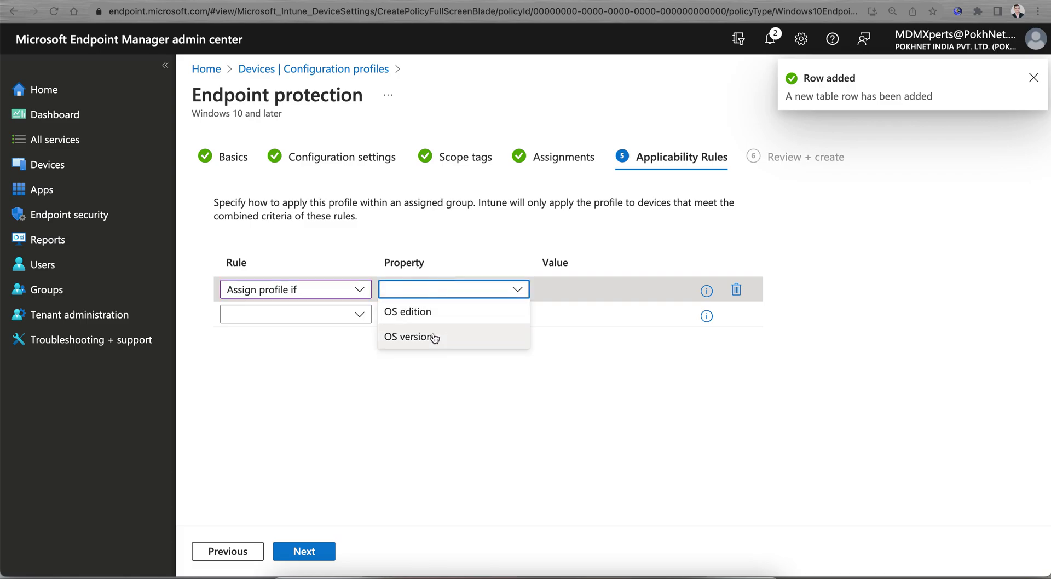
click(408, 337)
click(592, 289)
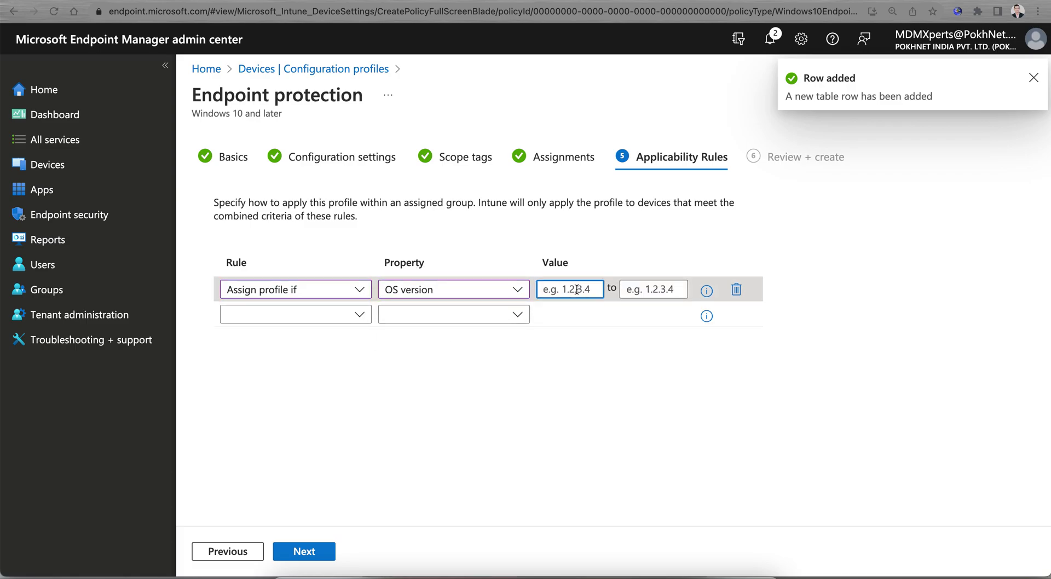
text(1809)
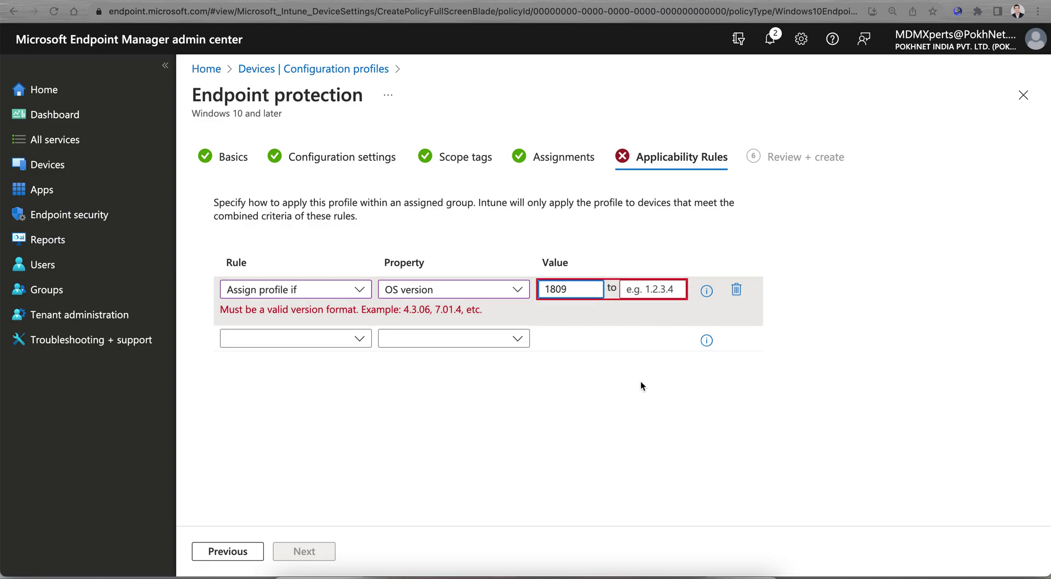
click(641, 381)
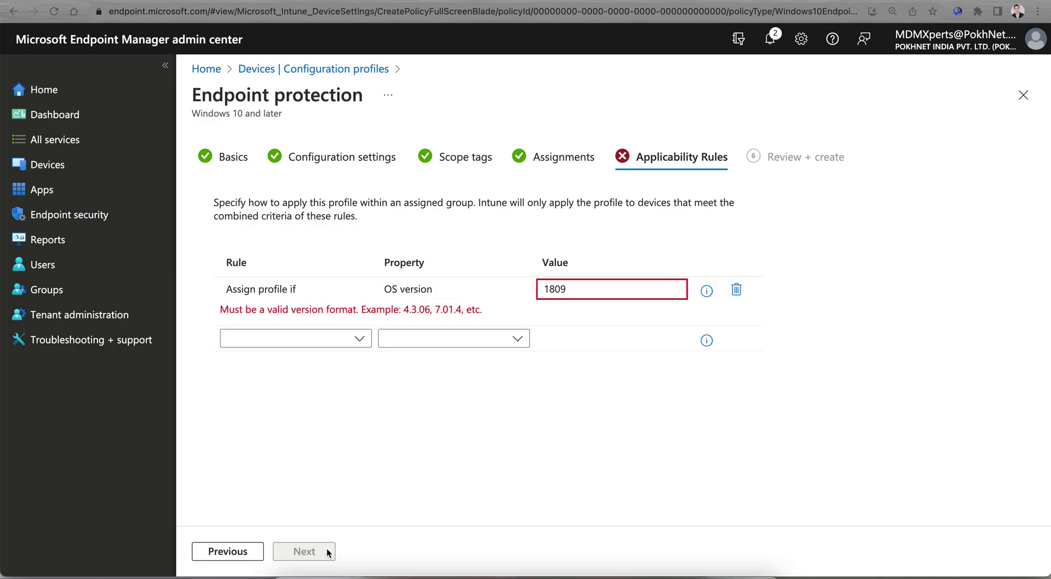
Switch the rule to OS edition and include Windows 10/11 Enterprise.
click(582, 290)
click(486, 289)
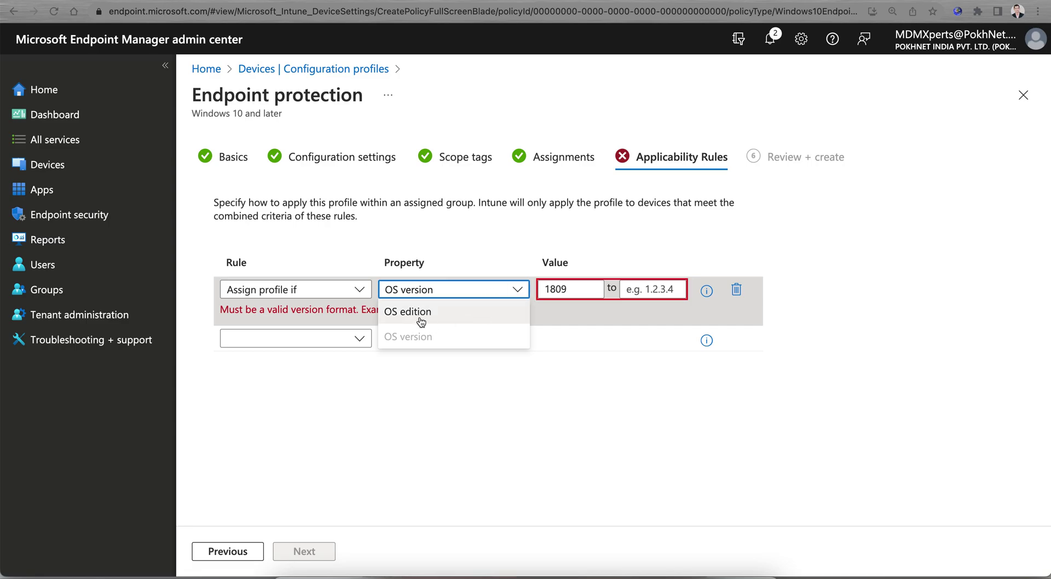
click(491, 310)
click(572, 290)
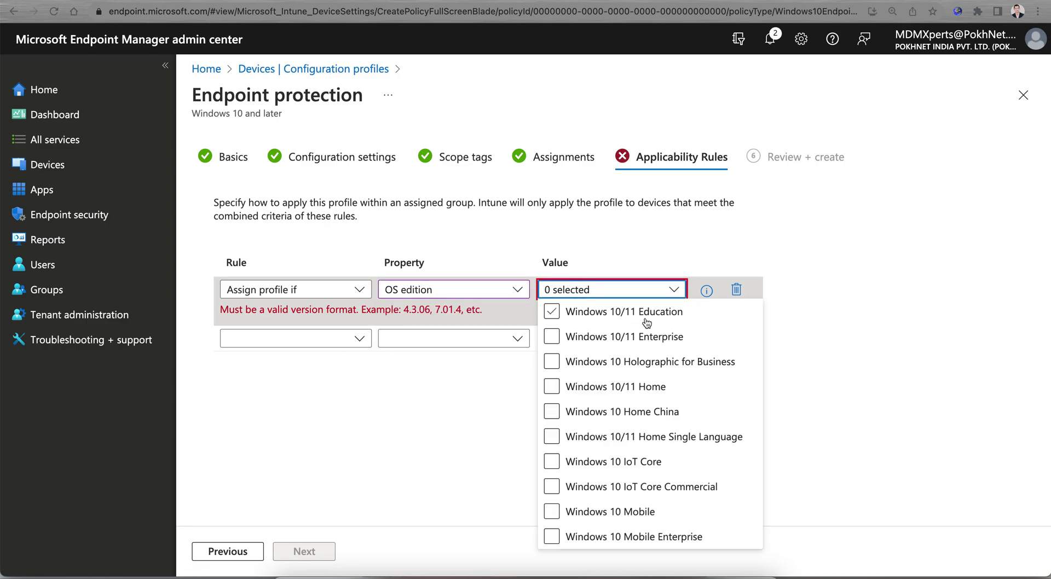
scroll(570, 447, down, 1)
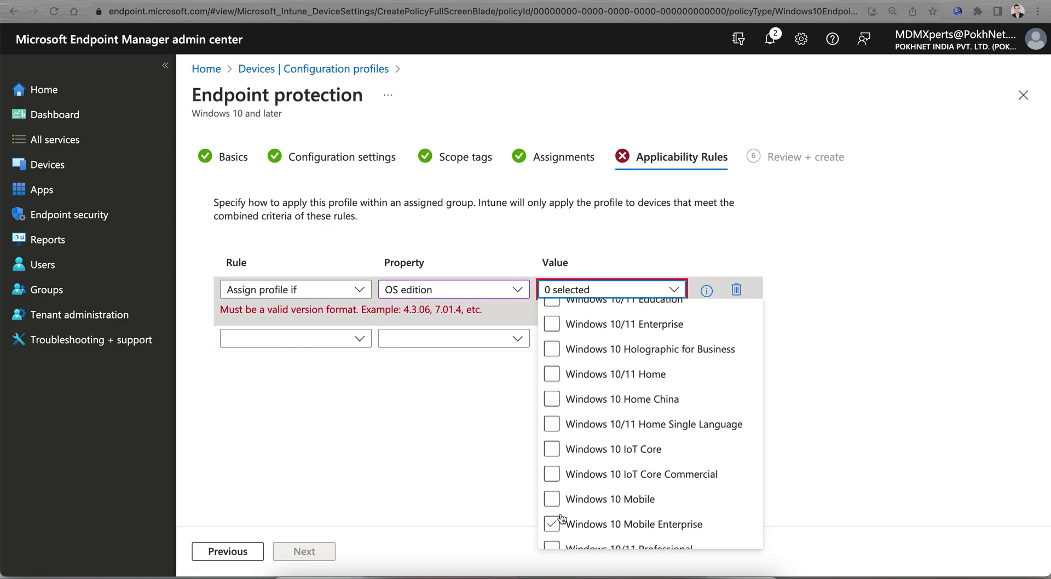
scroll(562, 517, down, 3)
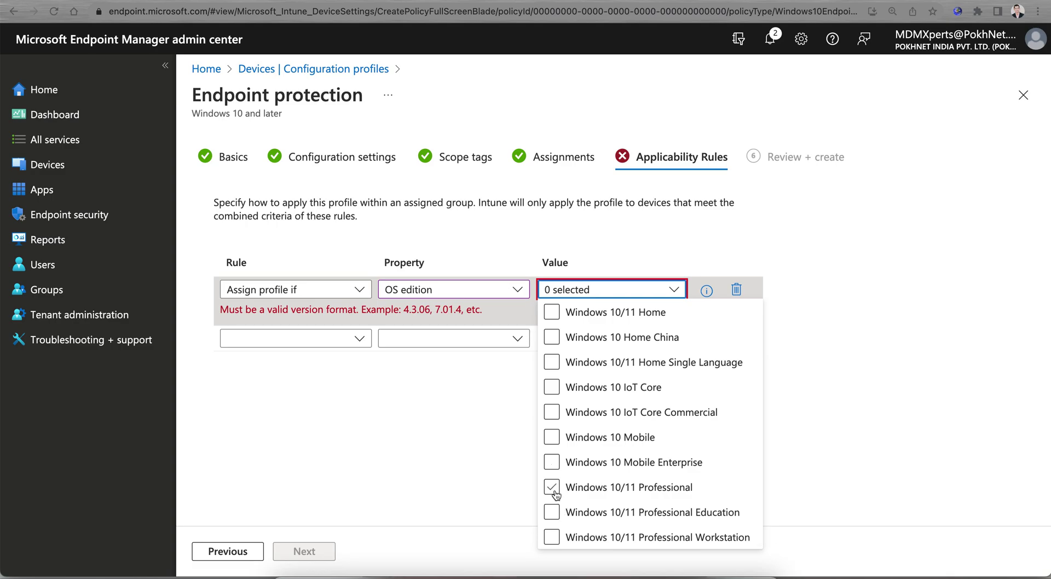
scroll(607, 409, up, 3)
click(566, 337)
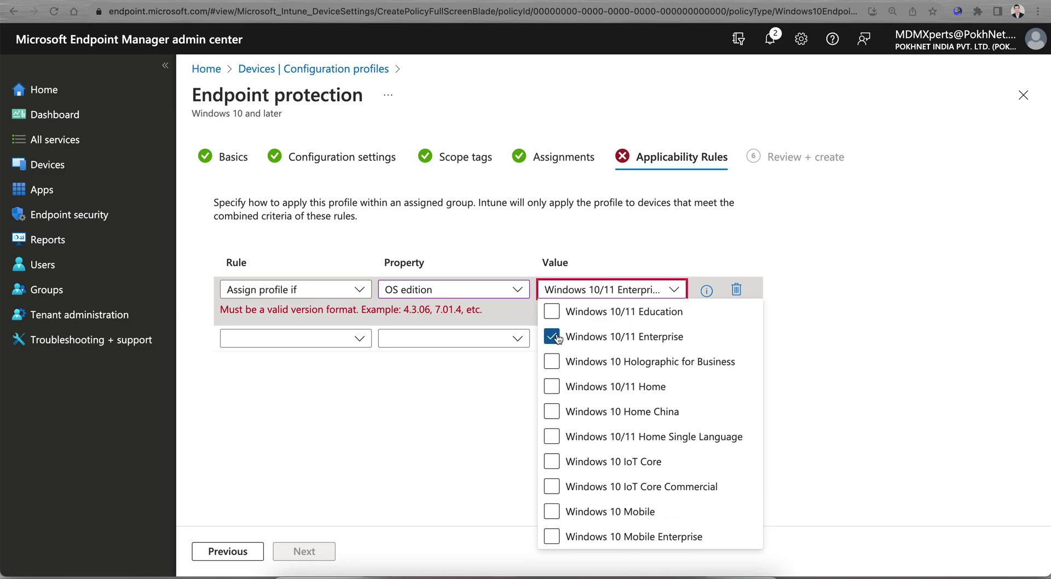
click(832, 332)
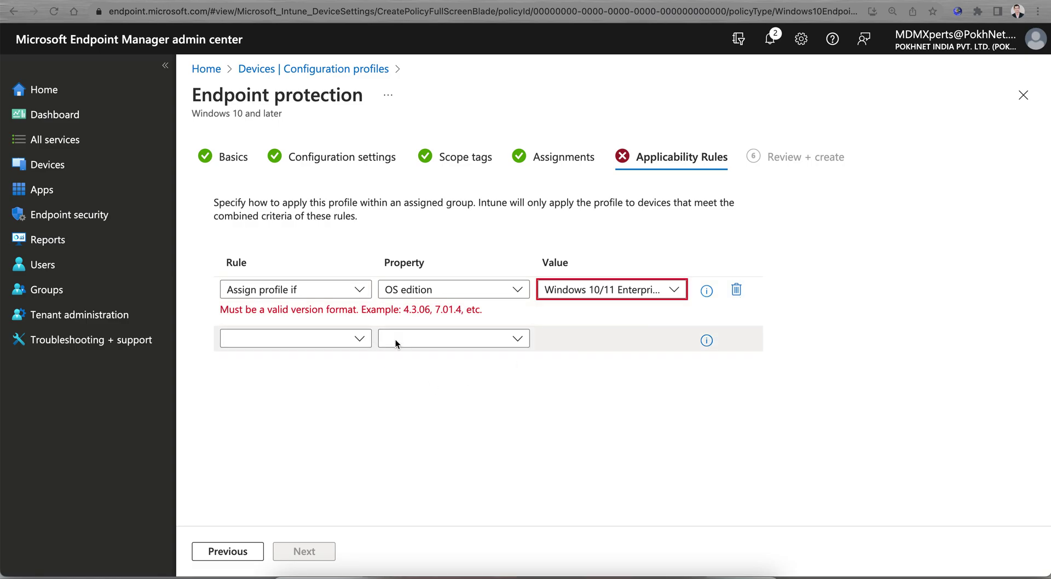
Delete the faulty first applicability rule.
click(481, 293)
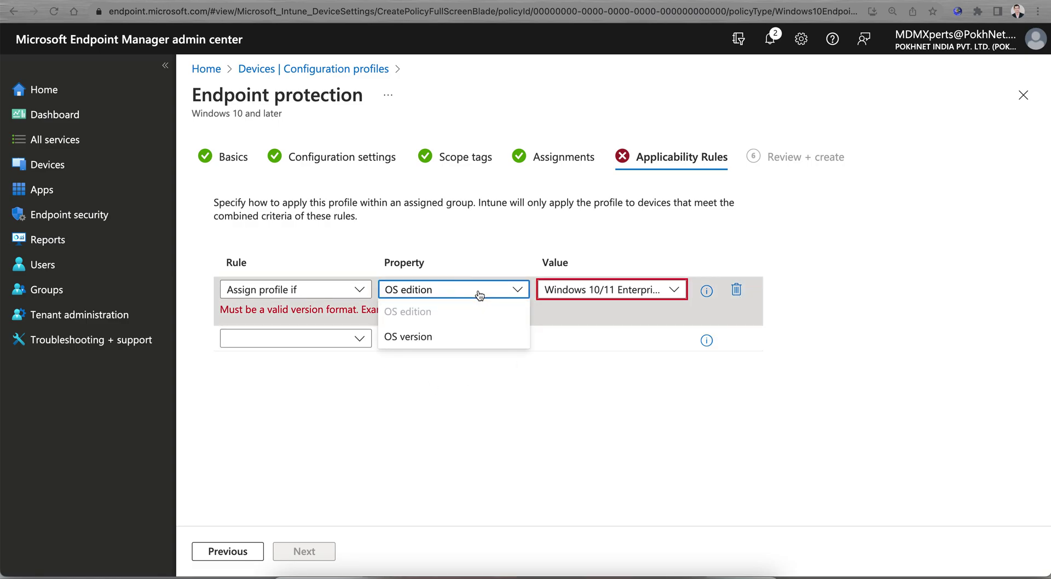
click(319, 286)
click(305, 312)
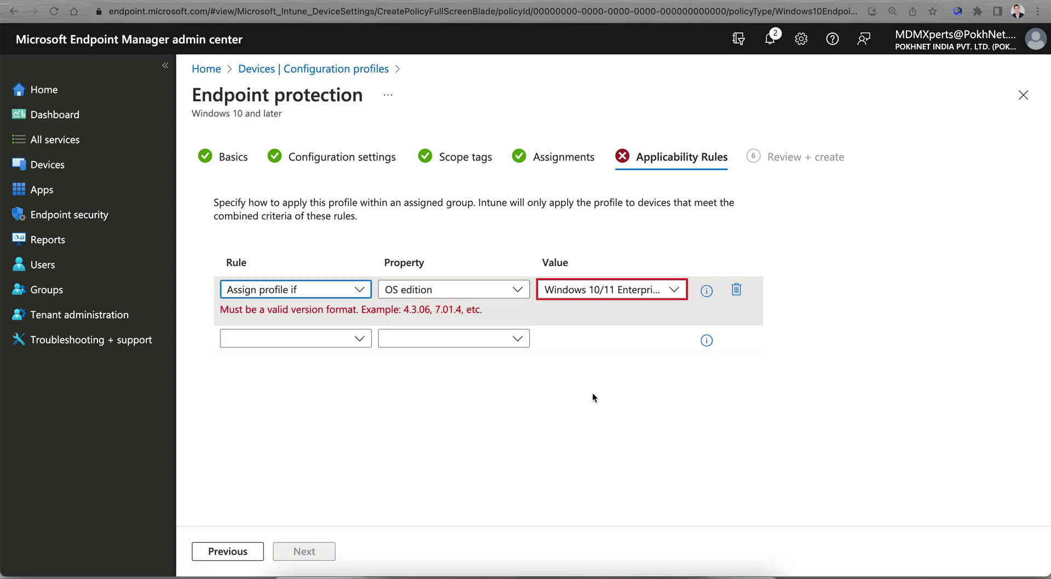
click(737, 289)
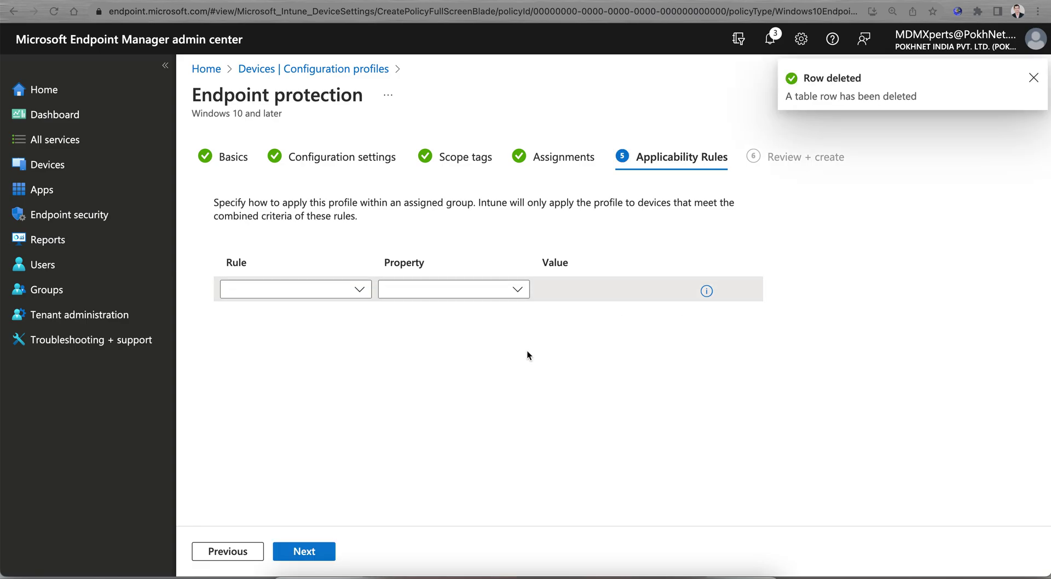
Add an 'Assign profile if' OS edition rule for Windows 10/11 Enterprise and Professional, then go to review.
click(359, 293)
click(304, 308)
click(438, 290)
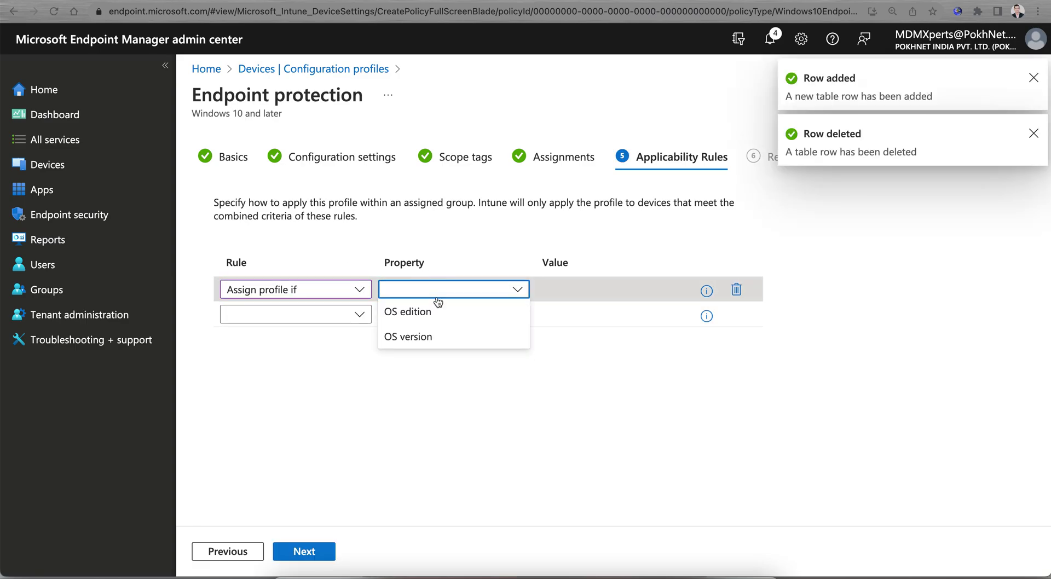
click(422, 311)
click(592, 290)
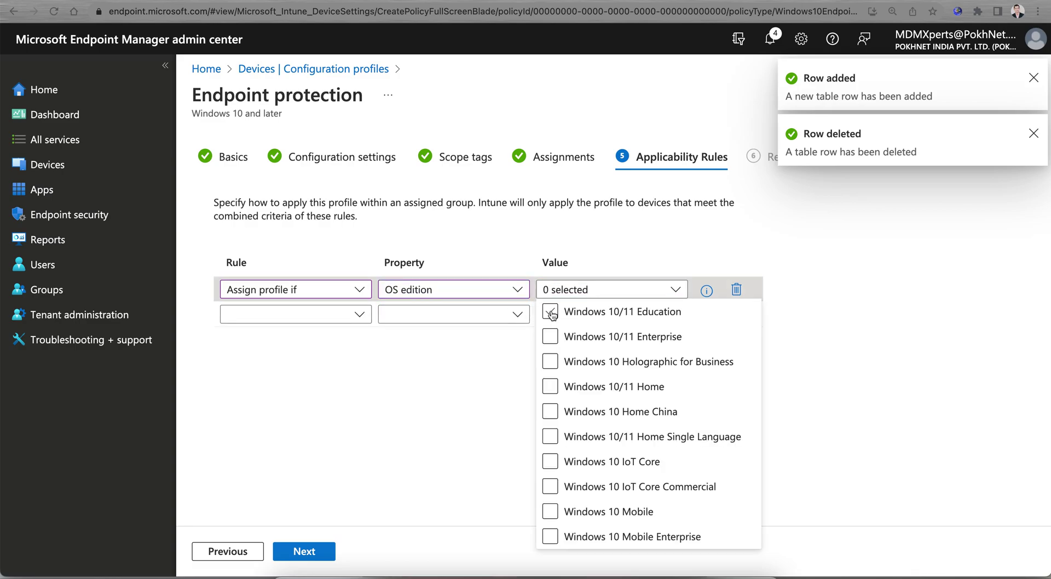
click(550, 312)
click(550, 312)
click(549, 337)
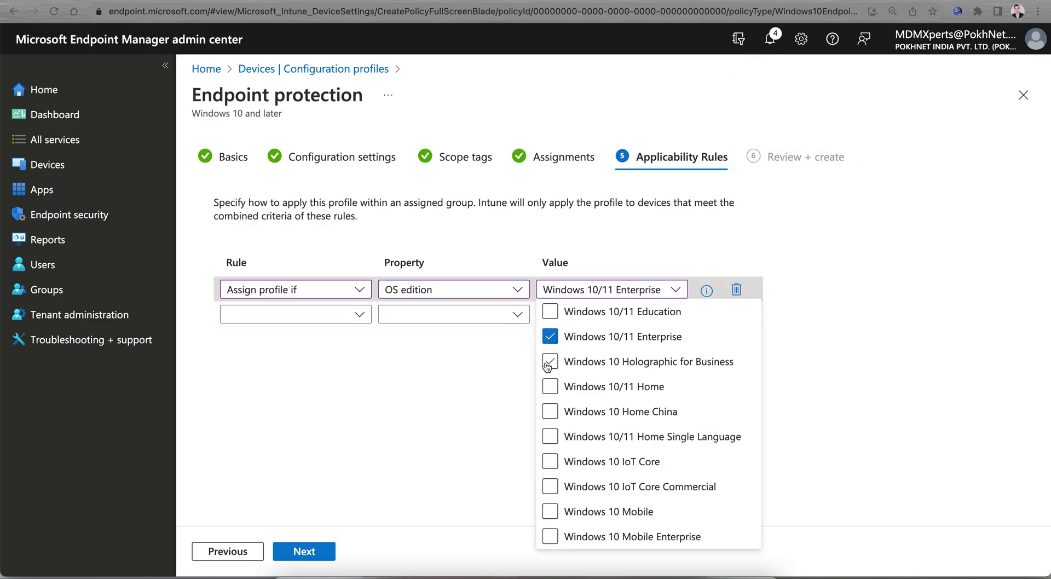
scroll(550, 438, down, 3)
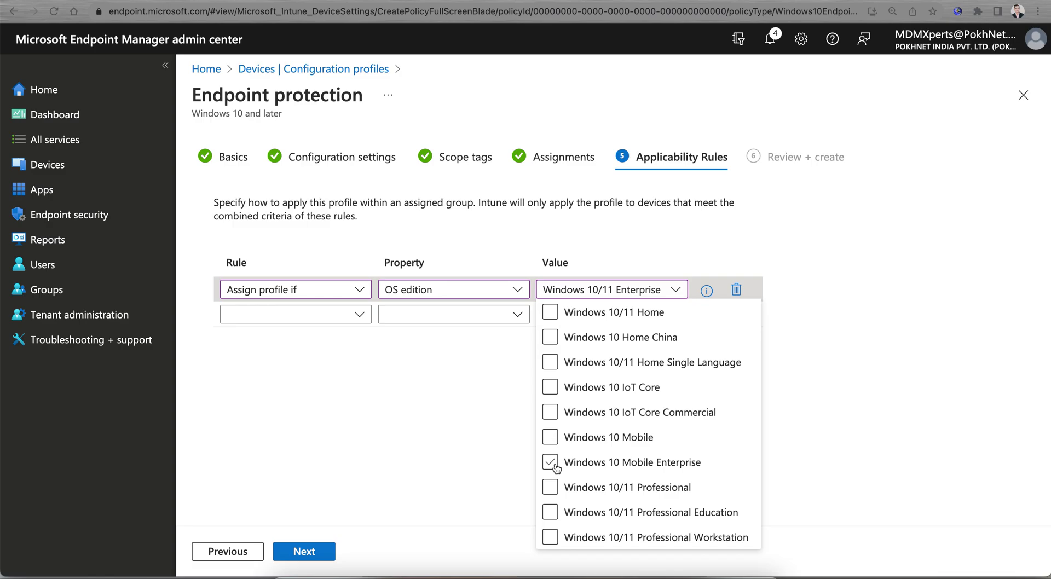
click(550, 487)
click(405, 495)
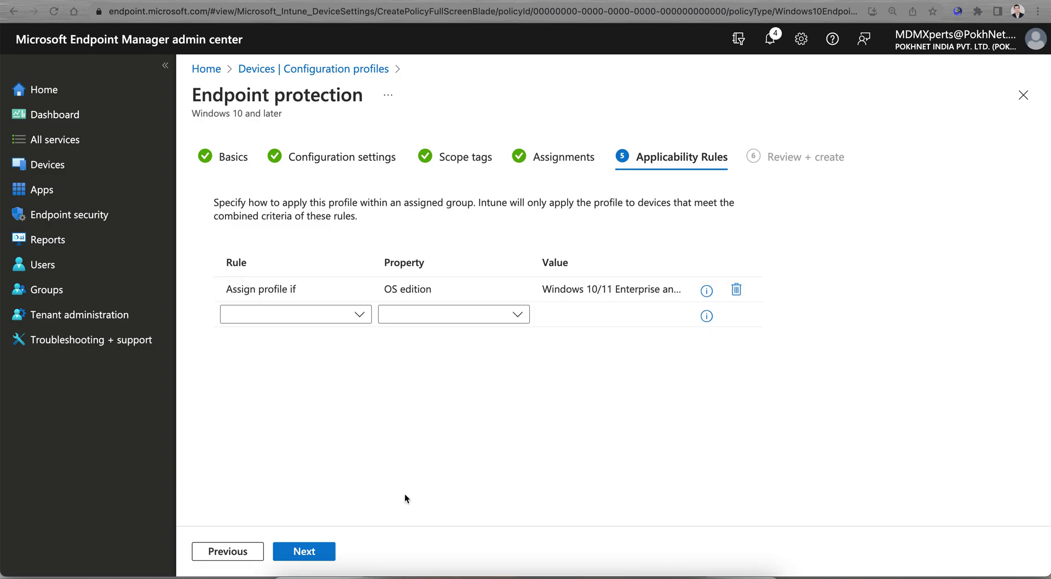
click(305, 552)
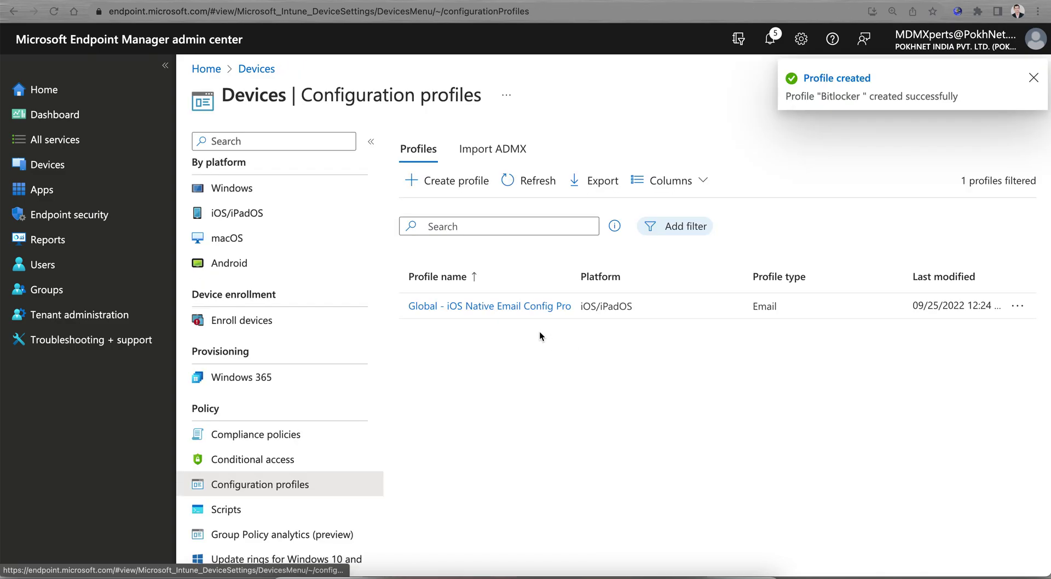
Refresh the Configuration profiles list so the new Bitlocker profile appears.
click(540, 182)
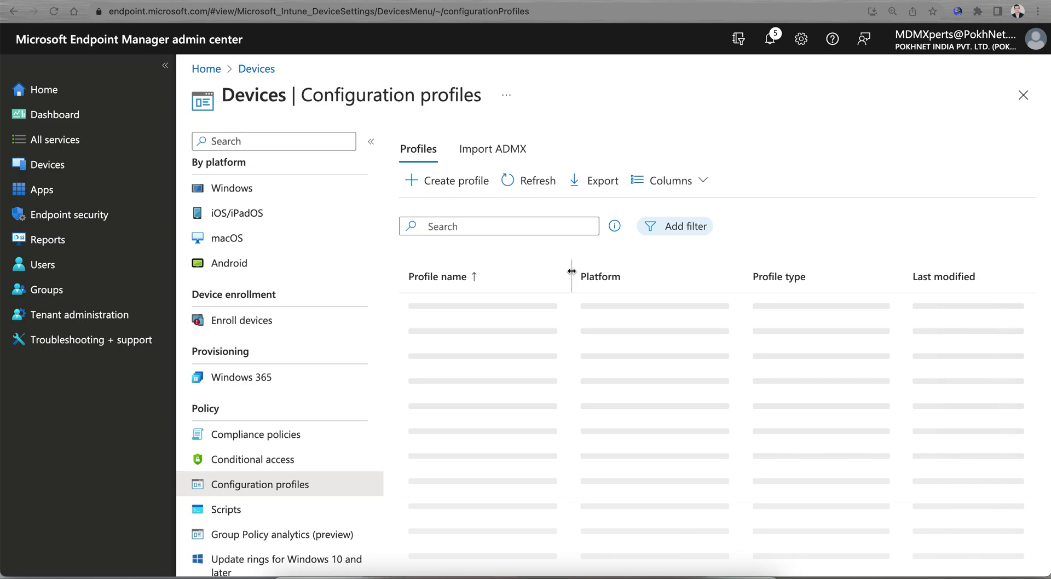